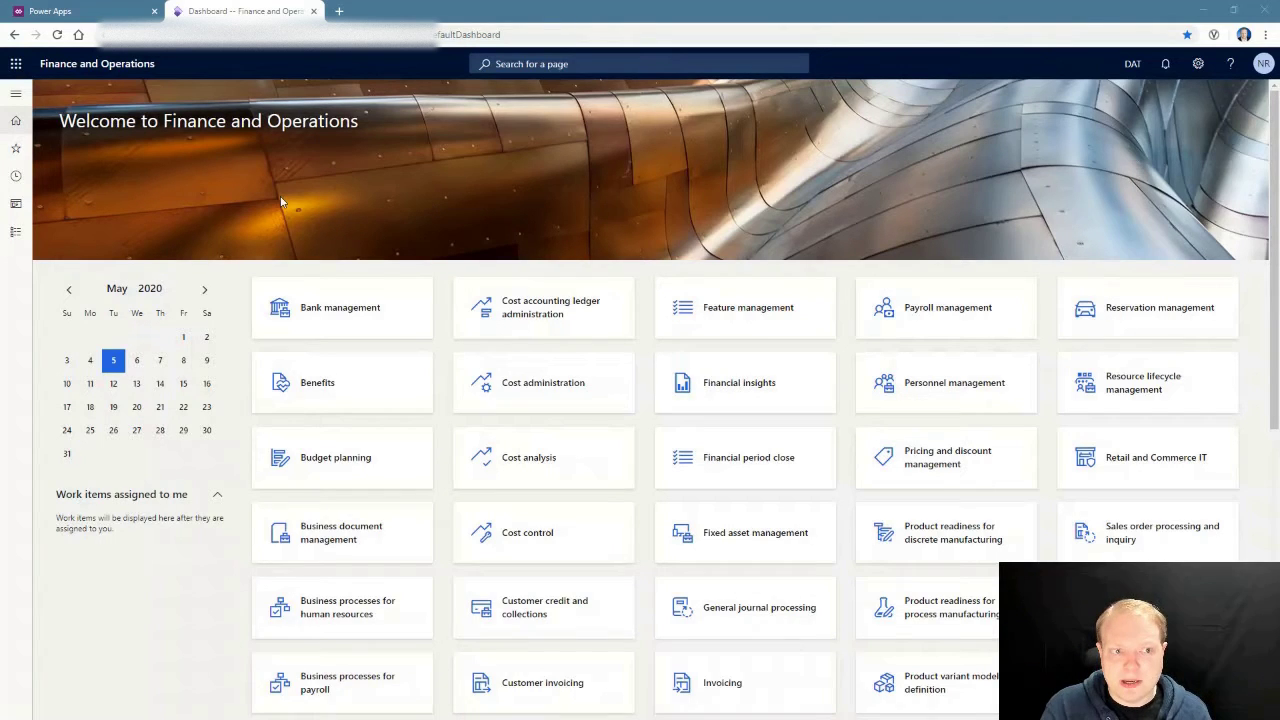
- Open the Data management workspace from the recently used pages and go to its Dual-write entity map list
click(16, 176)
click(84, 201)
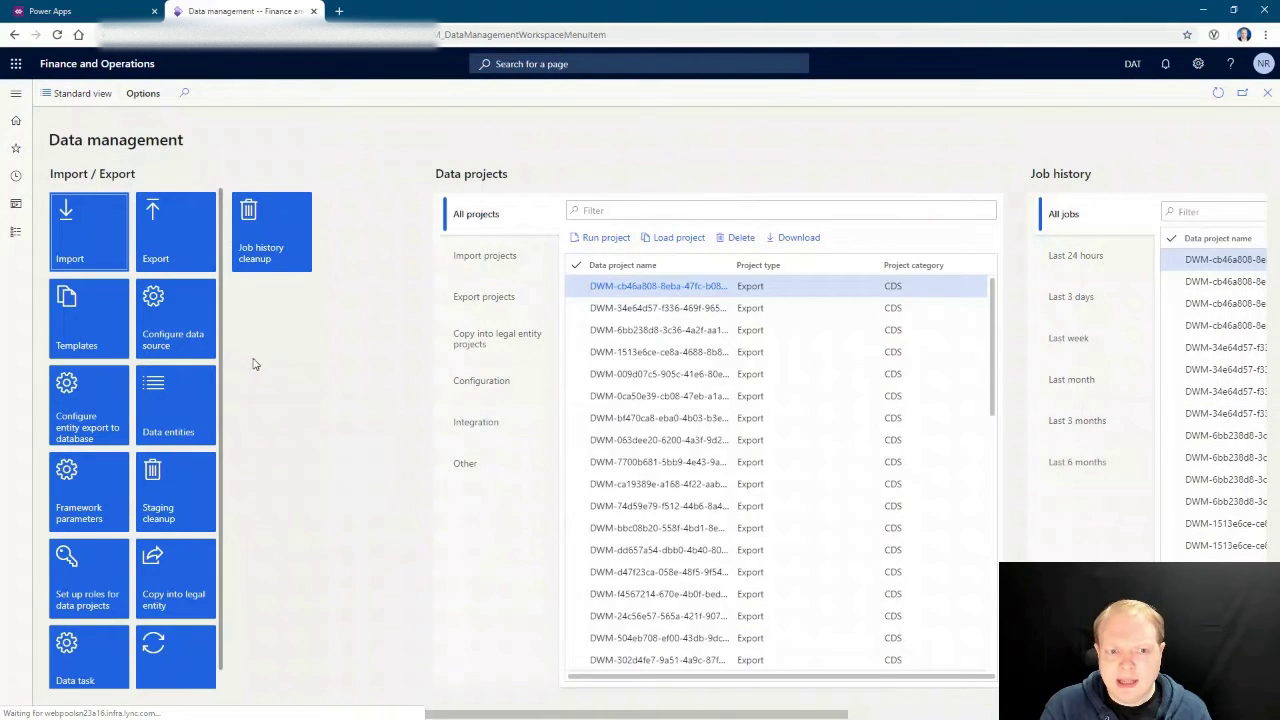
scroll(152, 600, down, 1)
click(160, 640)
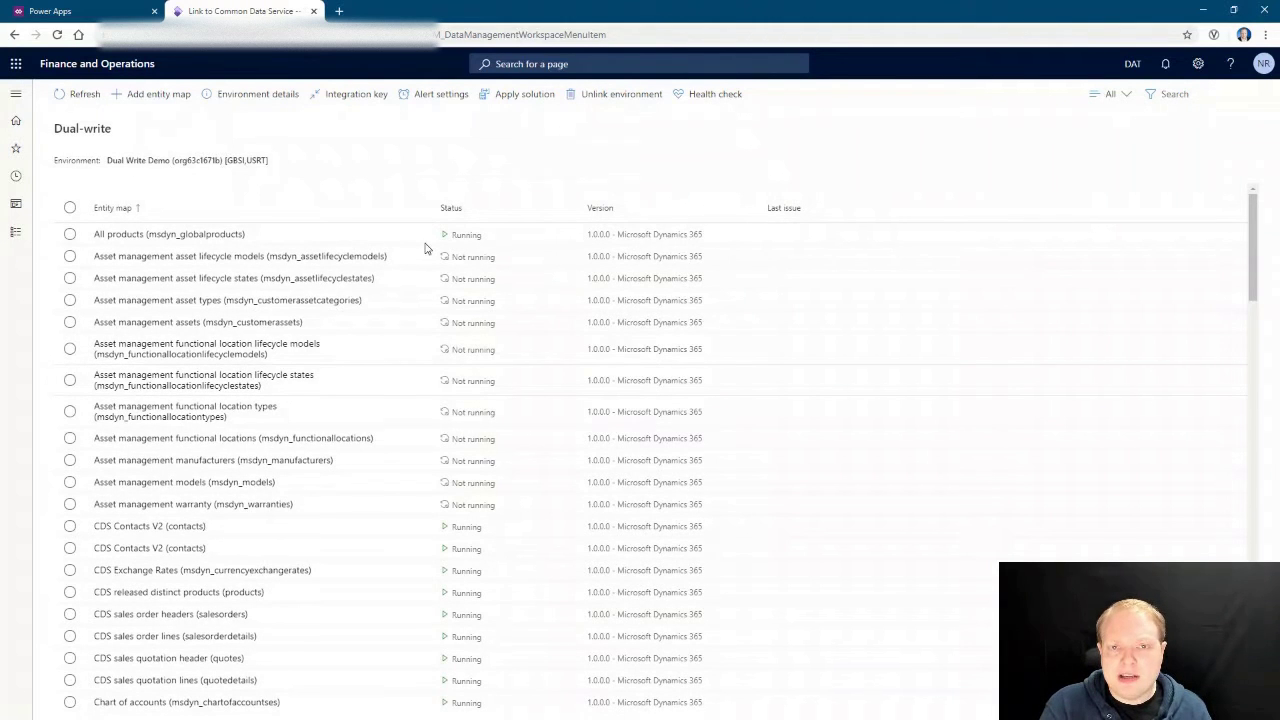
- Find the Product categories (msdyn_productcategories) entity map and examine its initial sync details for errors
scroll(440, 360, down, 15)
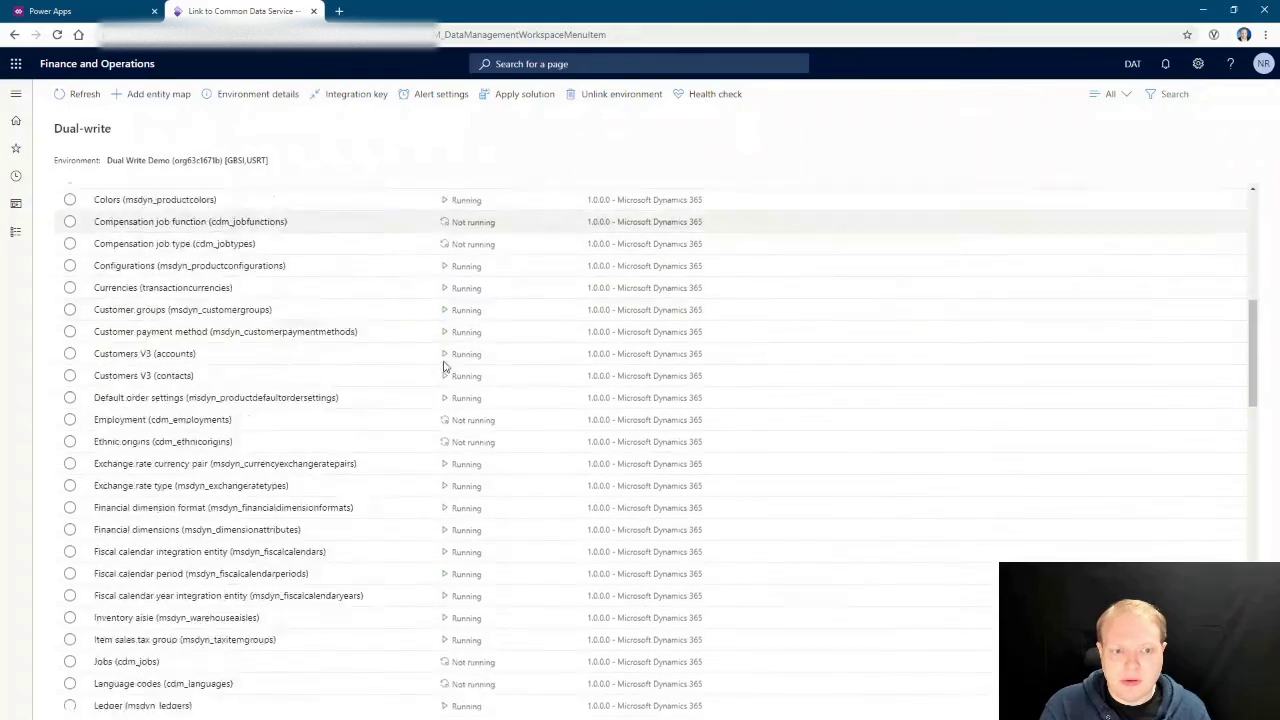
scroll(444, 366, down, 6)
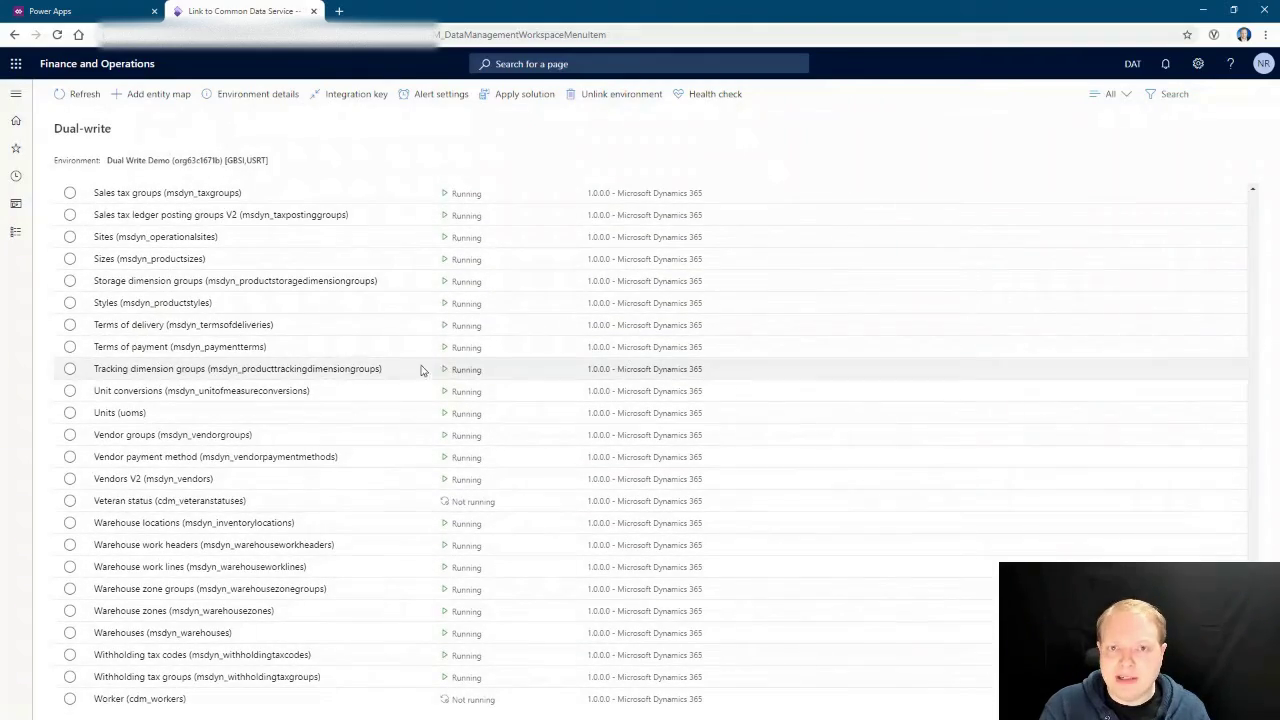
scroll(400, 370, up, 6)
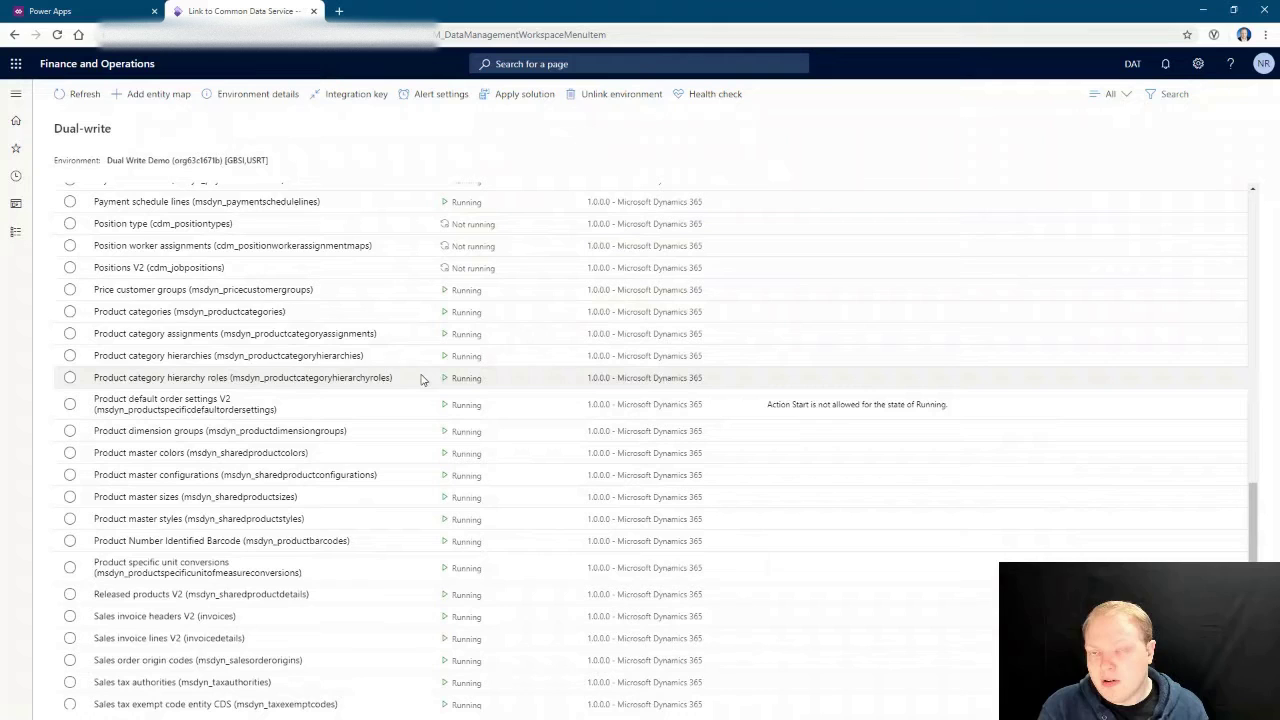
click(560, 314)
click(458, 98)
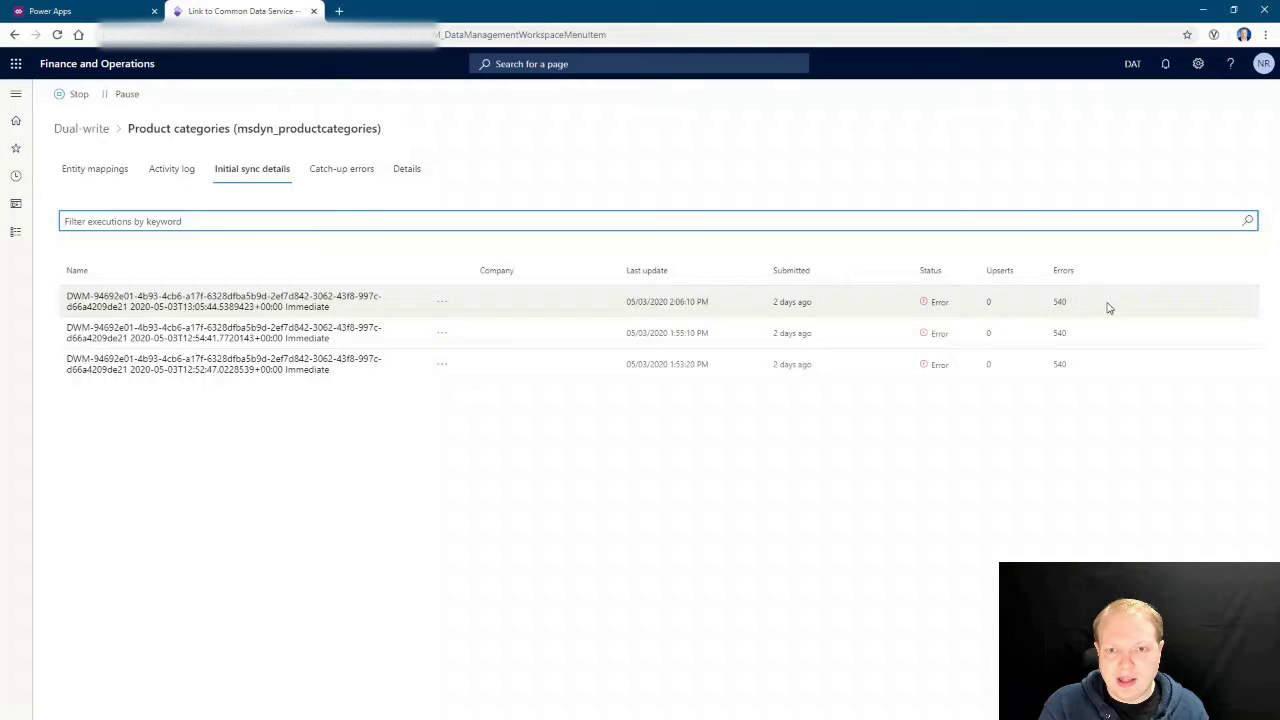
click(451, 218)
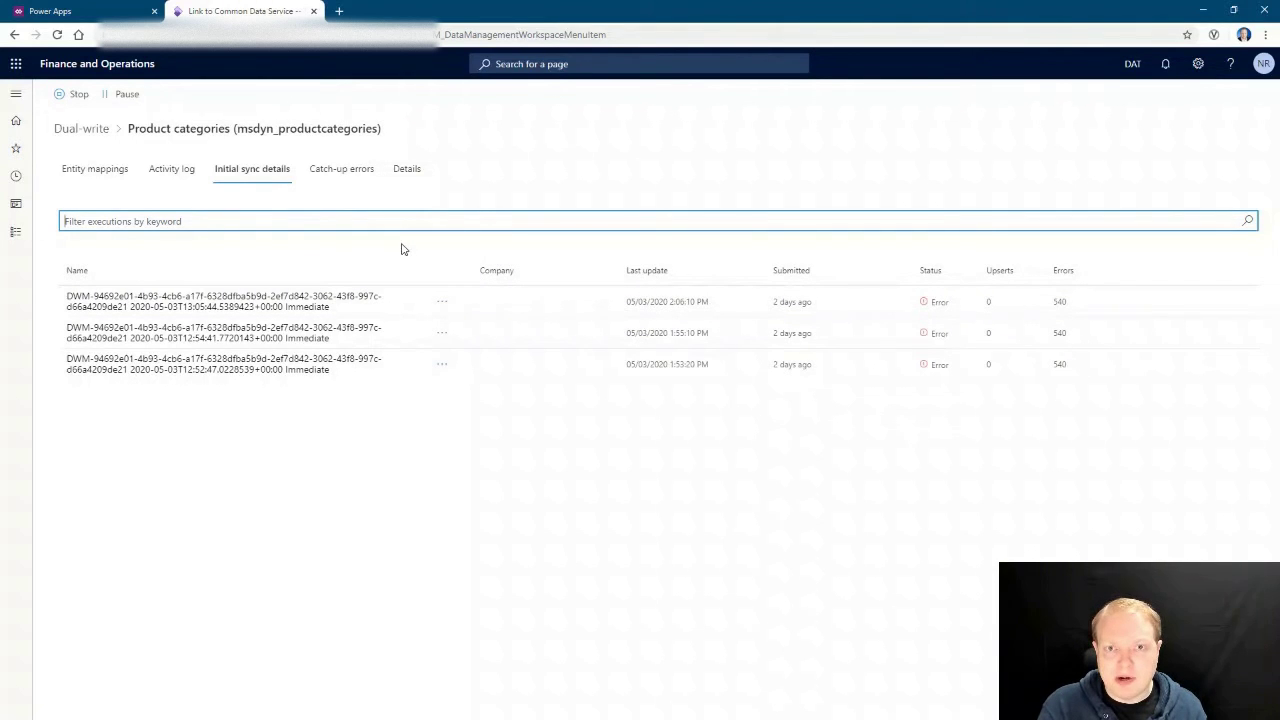
- Switch to Power Apps, list all entities, search for "cat" and open the Product Category entity
click(65, 12)
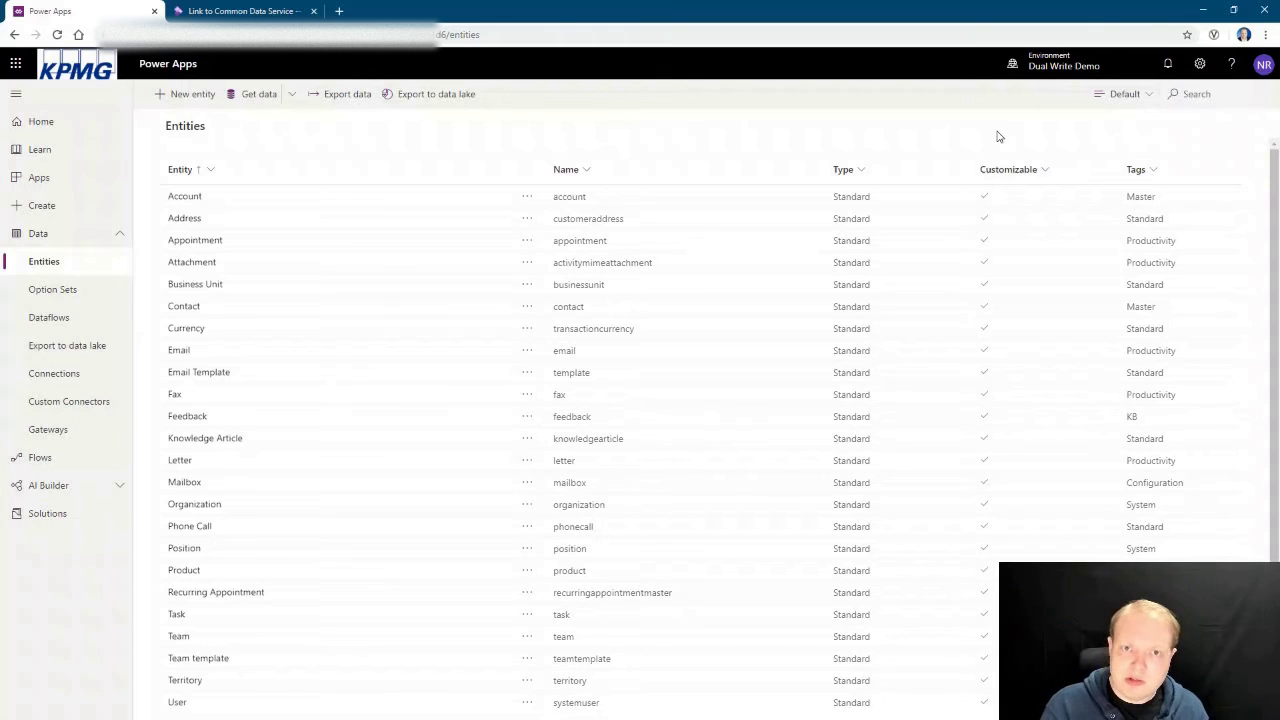
click(1112, 94)
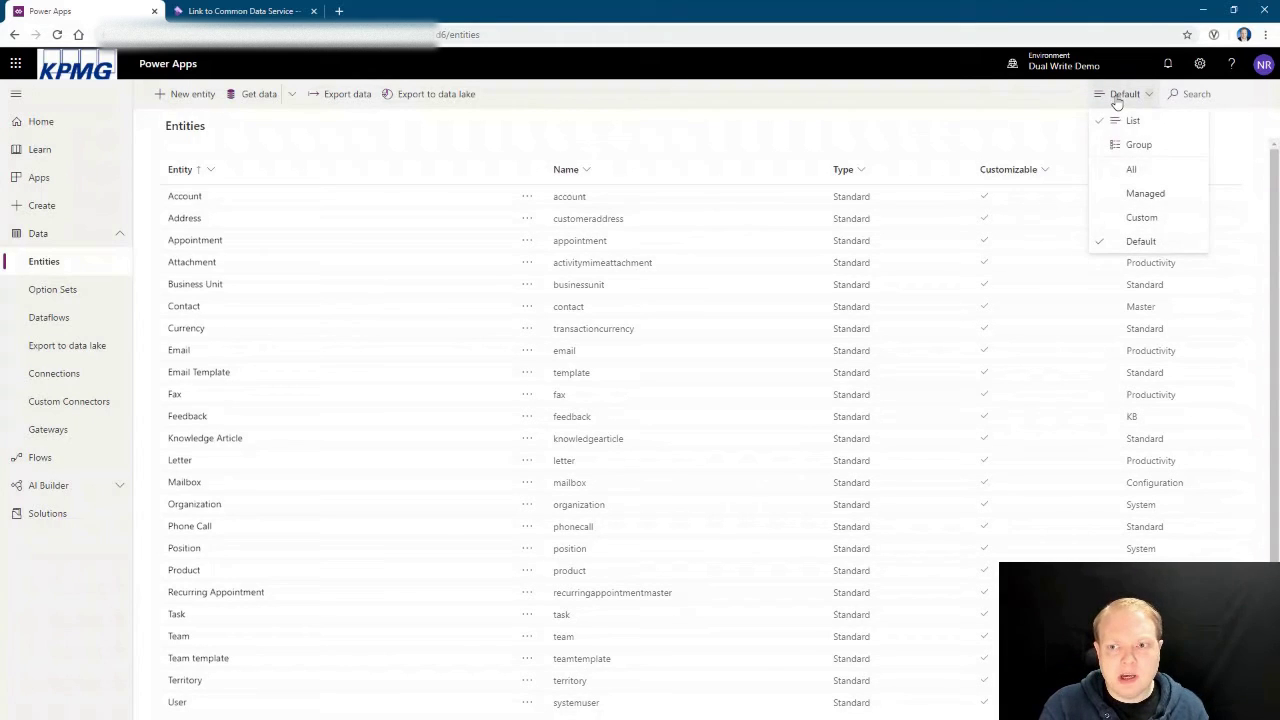
click(1133, 170)
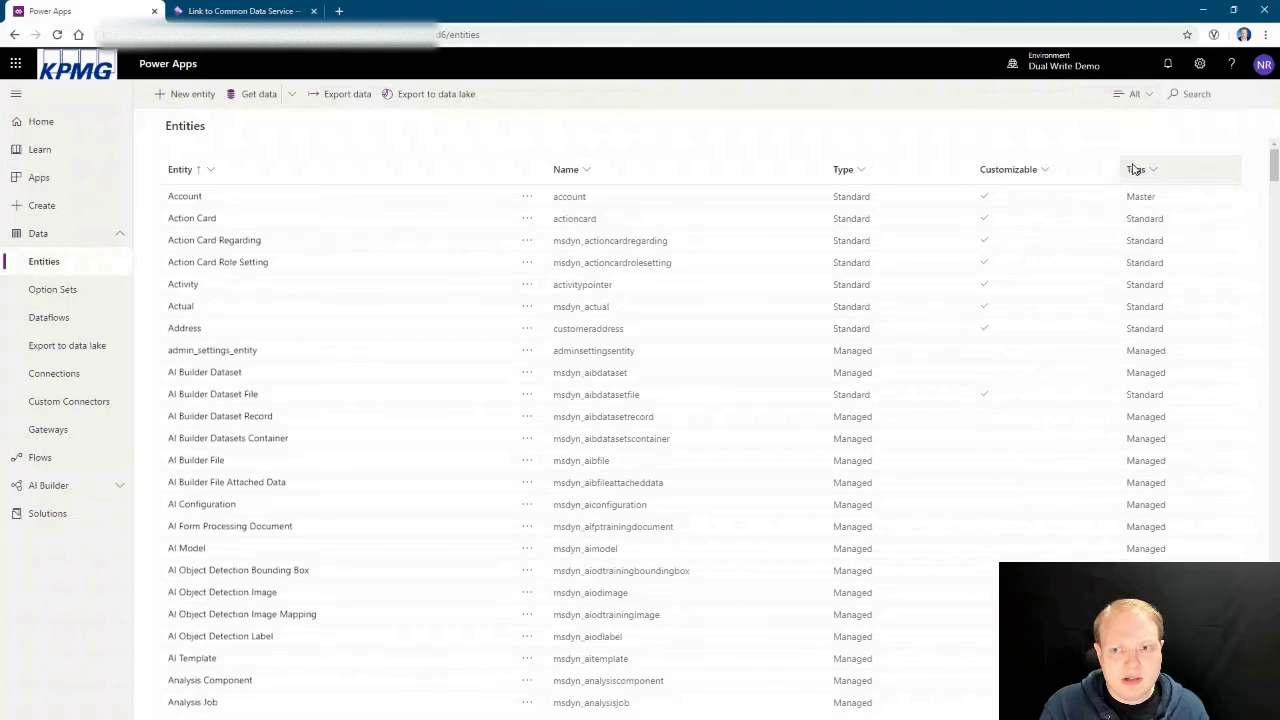
click(1200, 93)
text(cat)
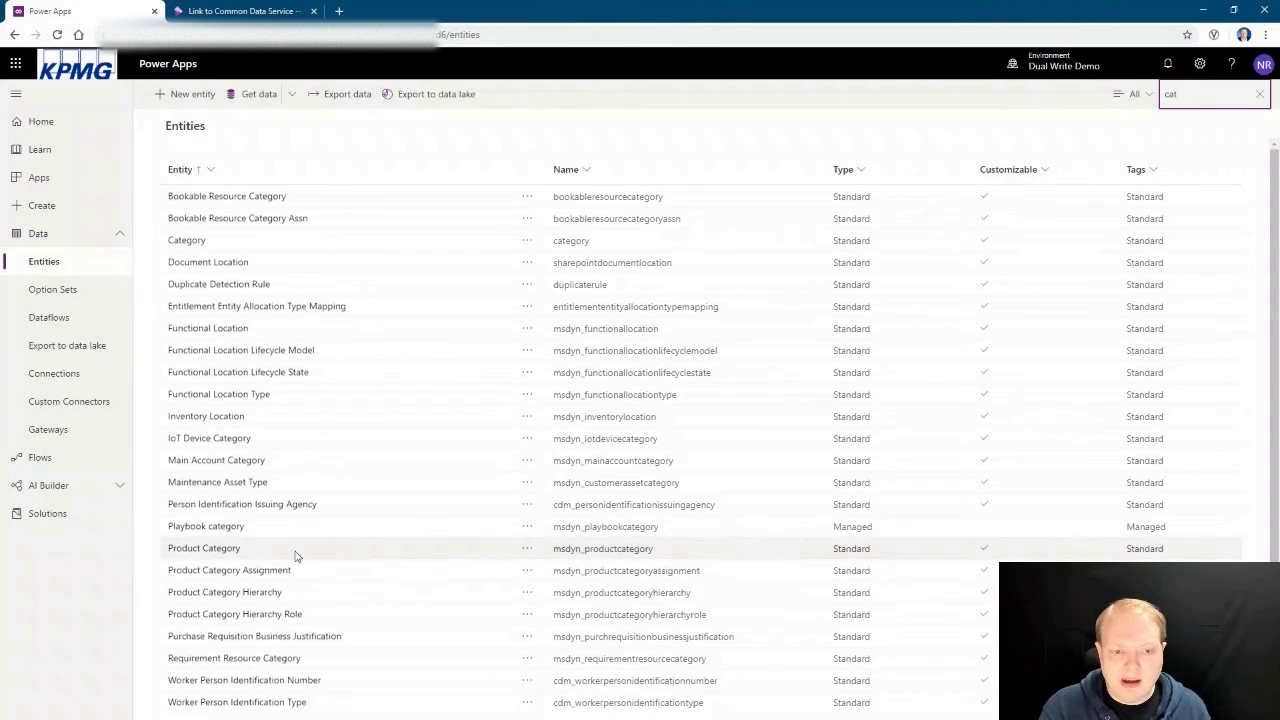
click(237, 551)
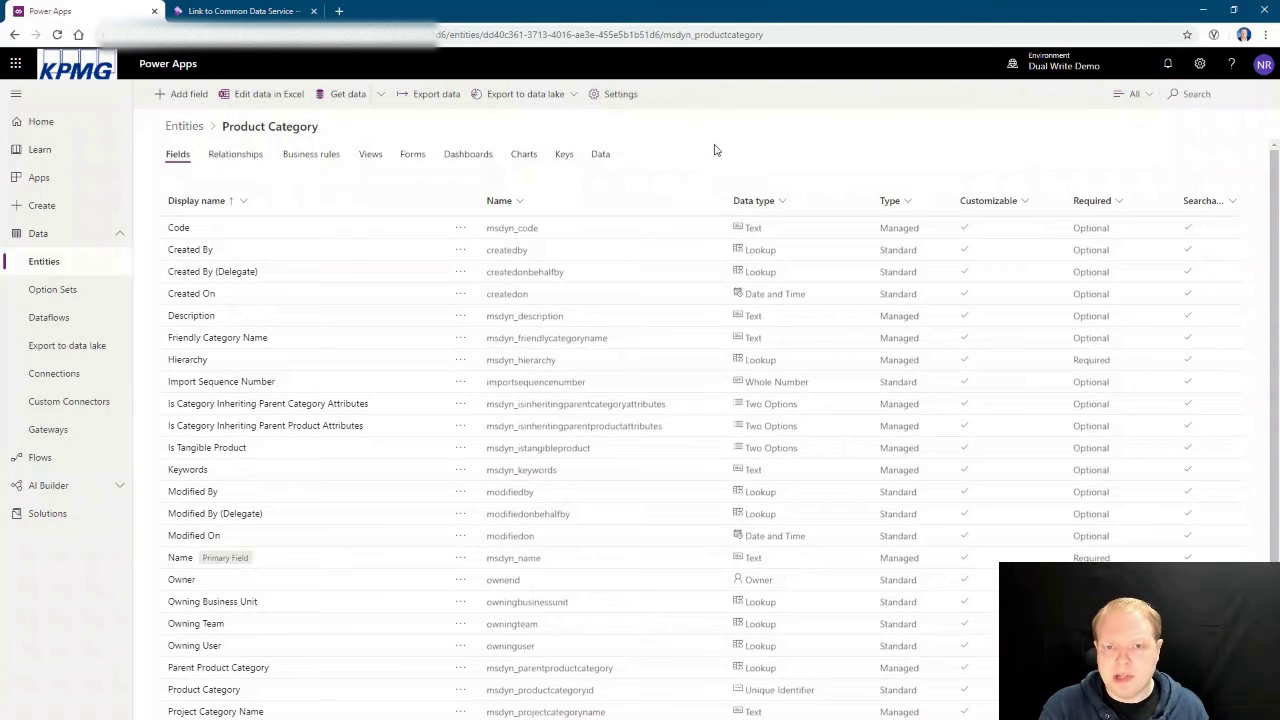
- Show the Product Category entity's data records with all fields and check which categories exist
click(599, 156)
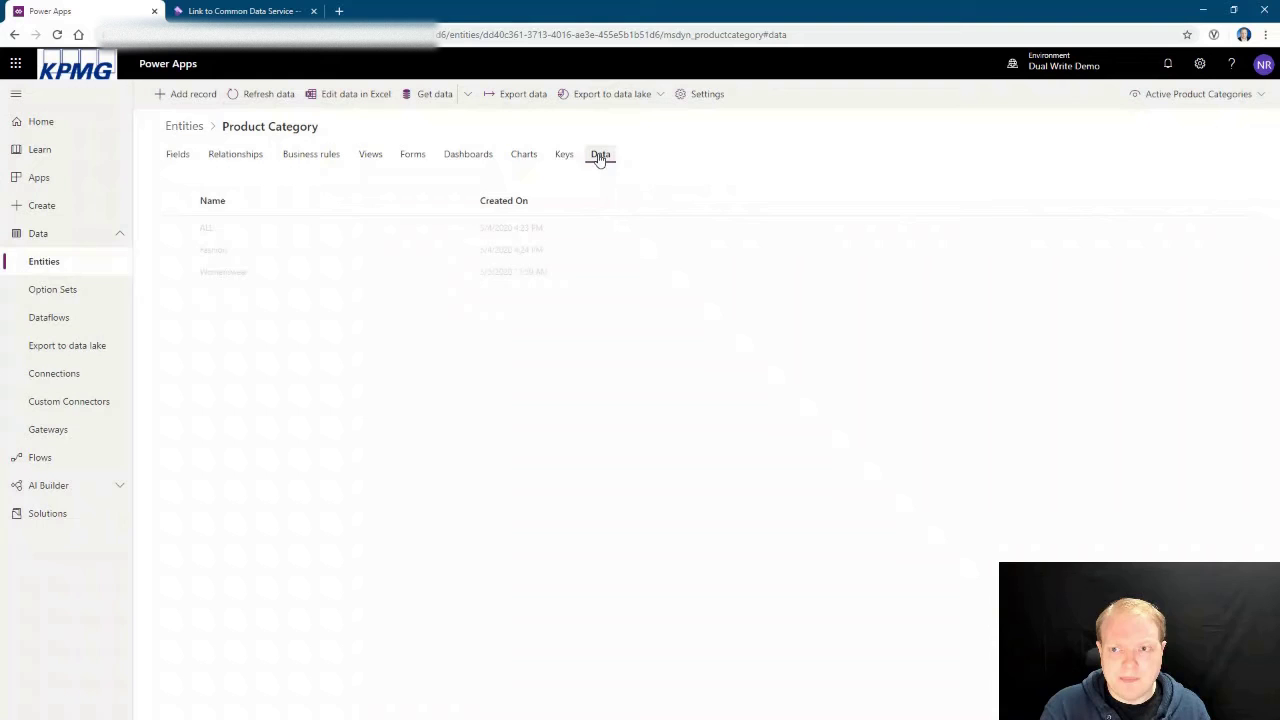
click(1199, 94)
click(1184, 121)
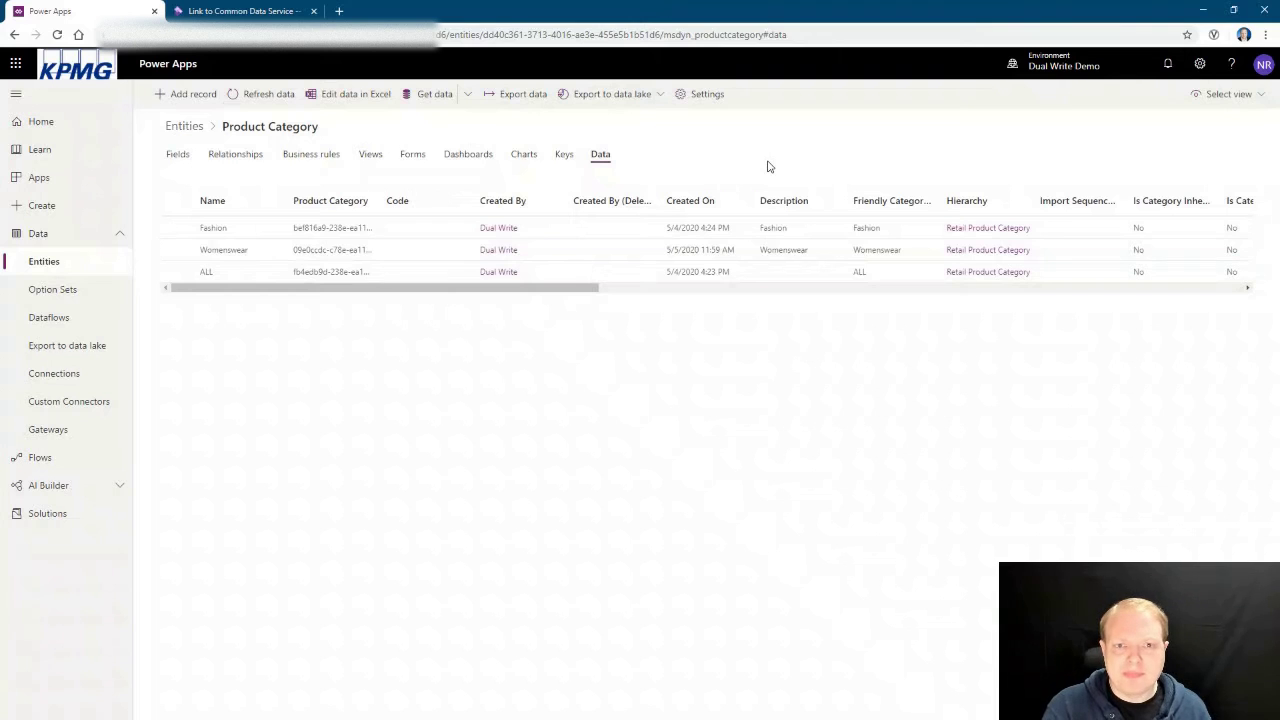
click(1245, 94)
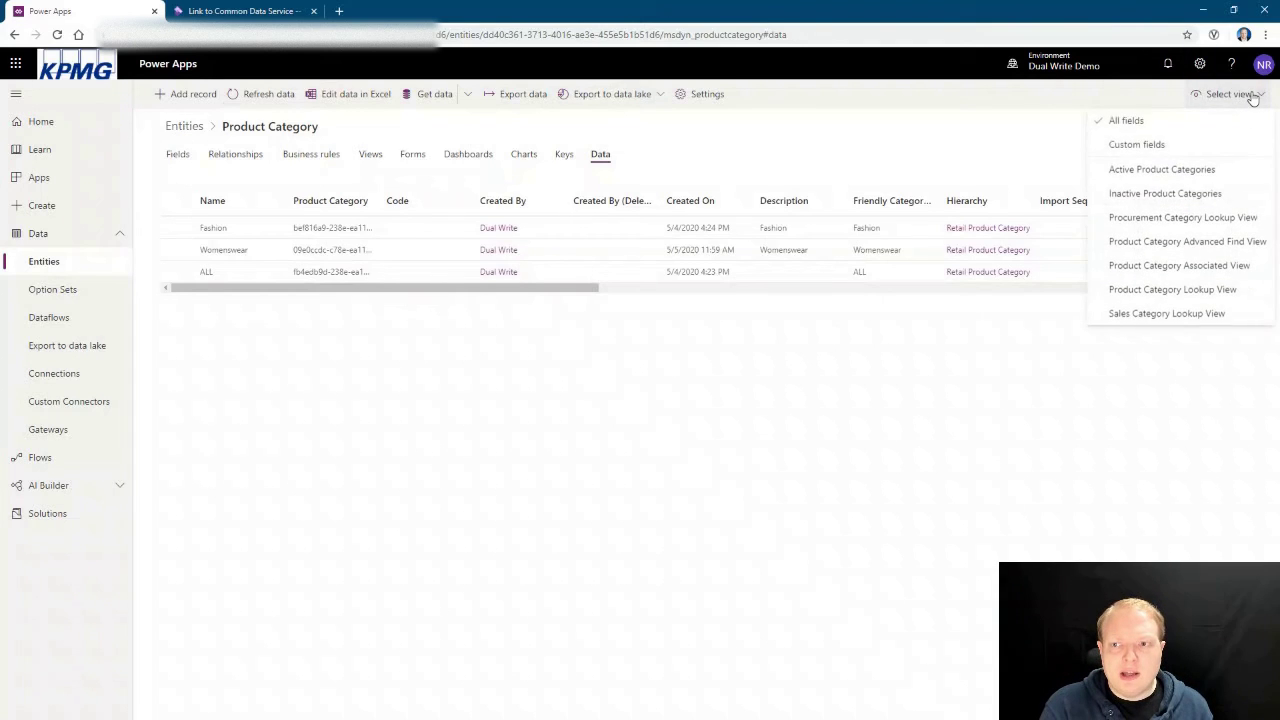
click(838, 173)
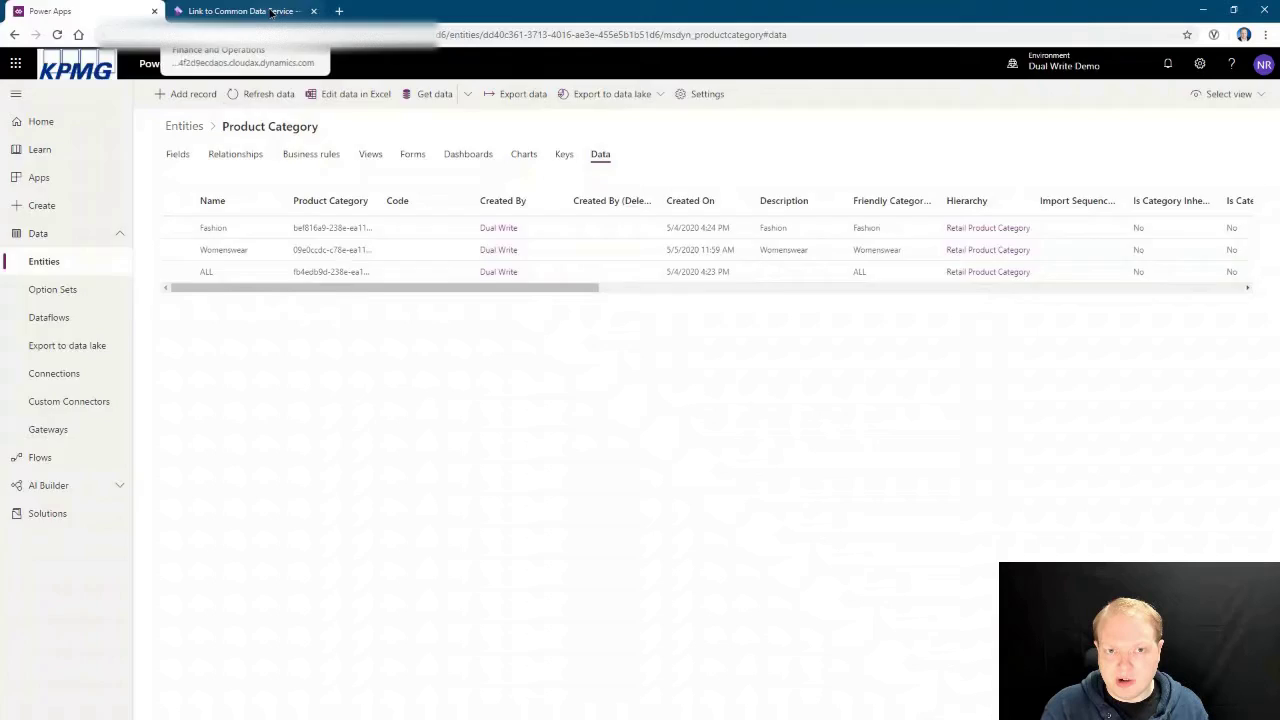
- Return to Finance and Operations and open Category hierarchies in the Product information management setup
click(271, 13)
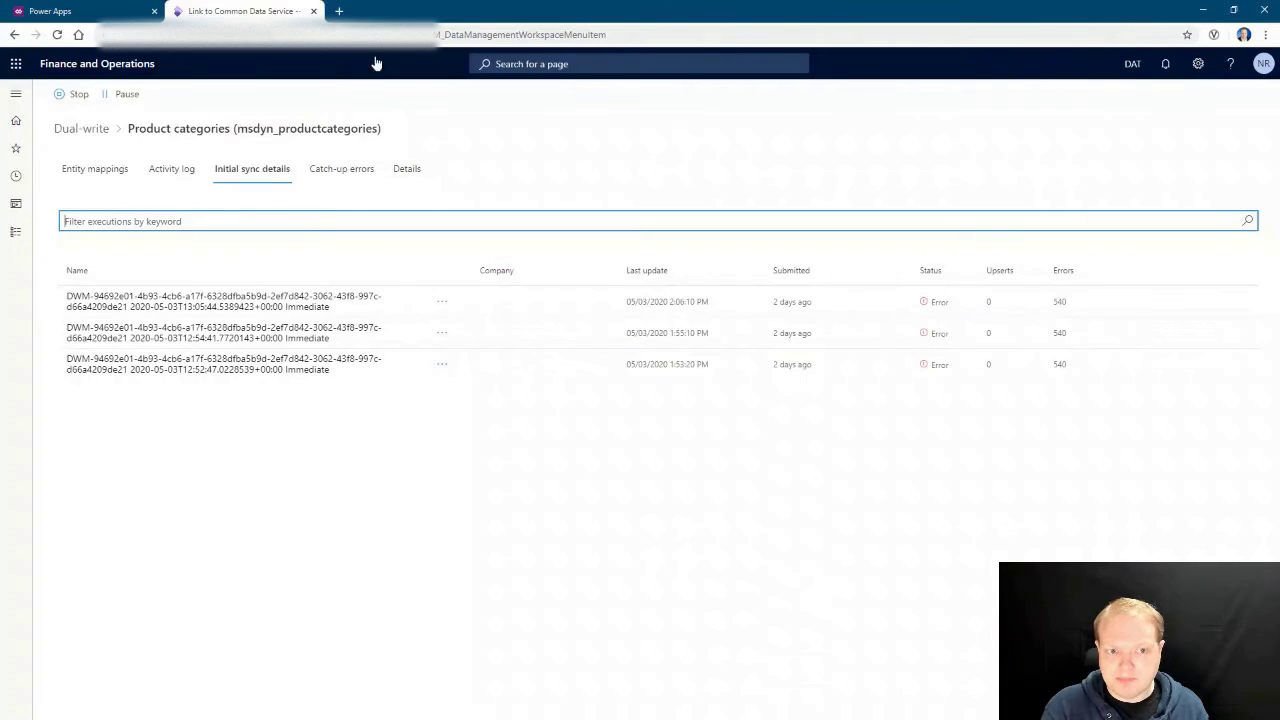
click(125, 72)
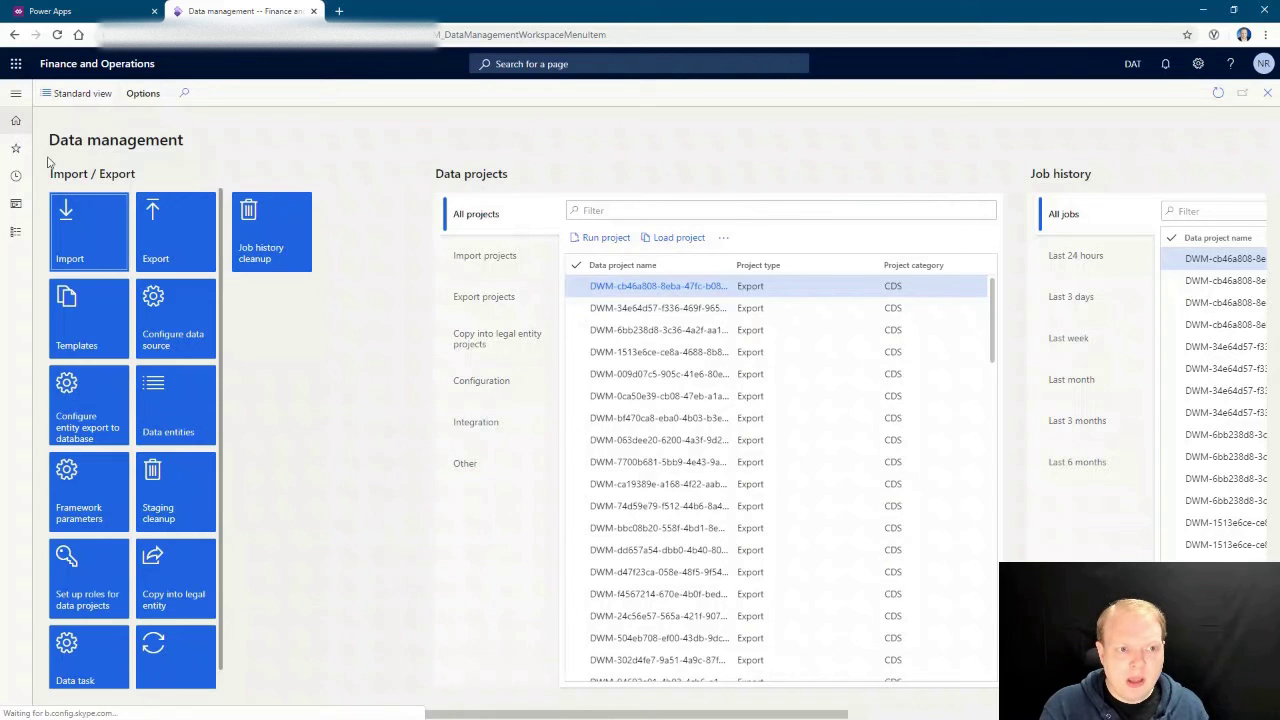
click(14, 236)
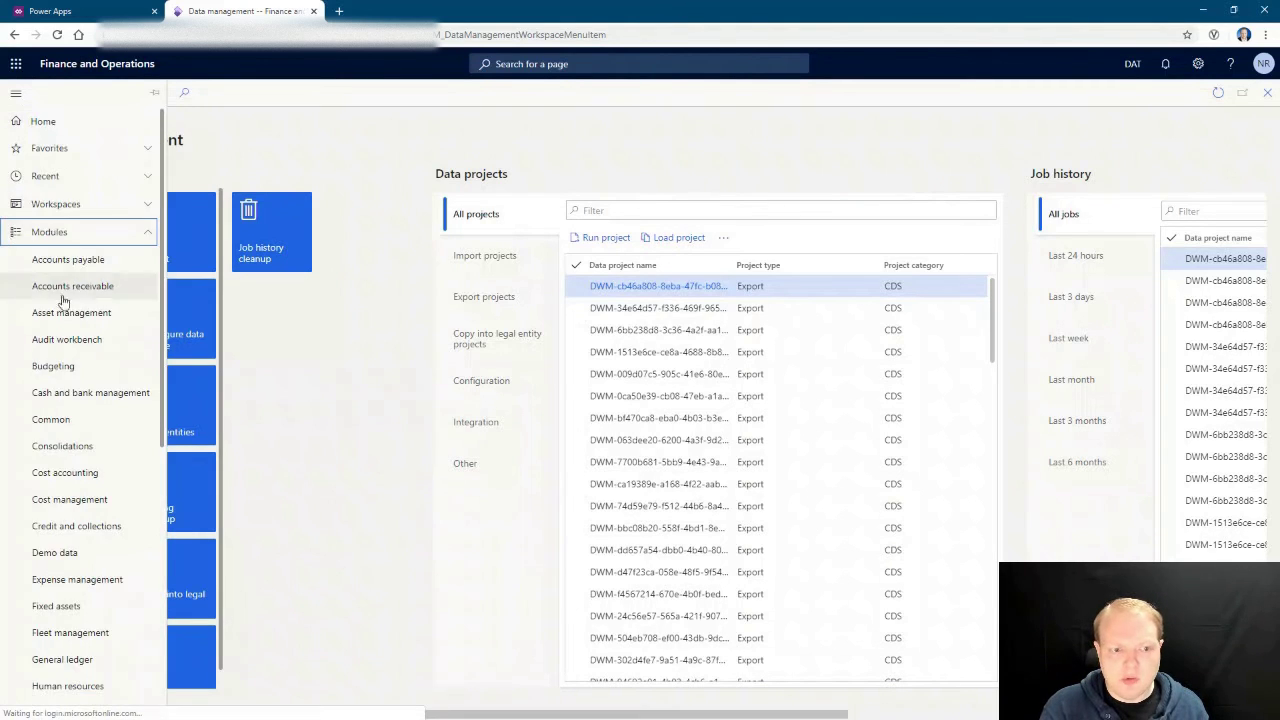
scroll(86, 400, down, 5)
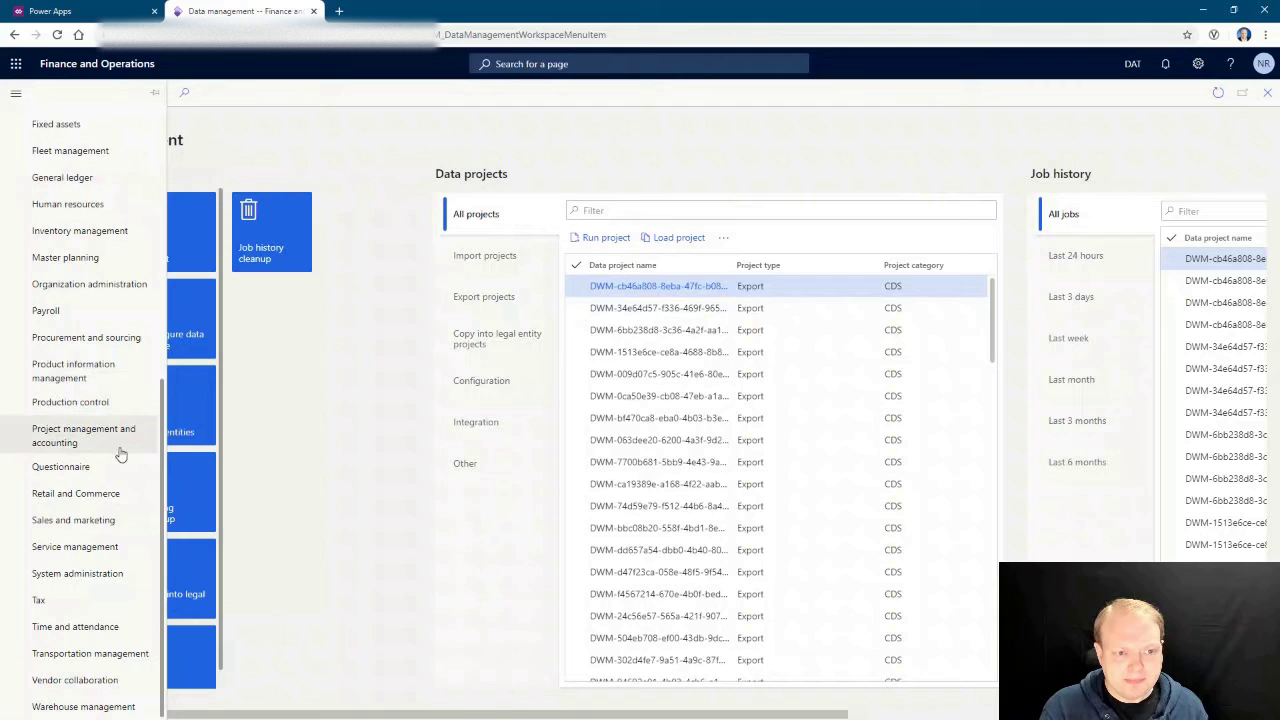
click(92, 369)
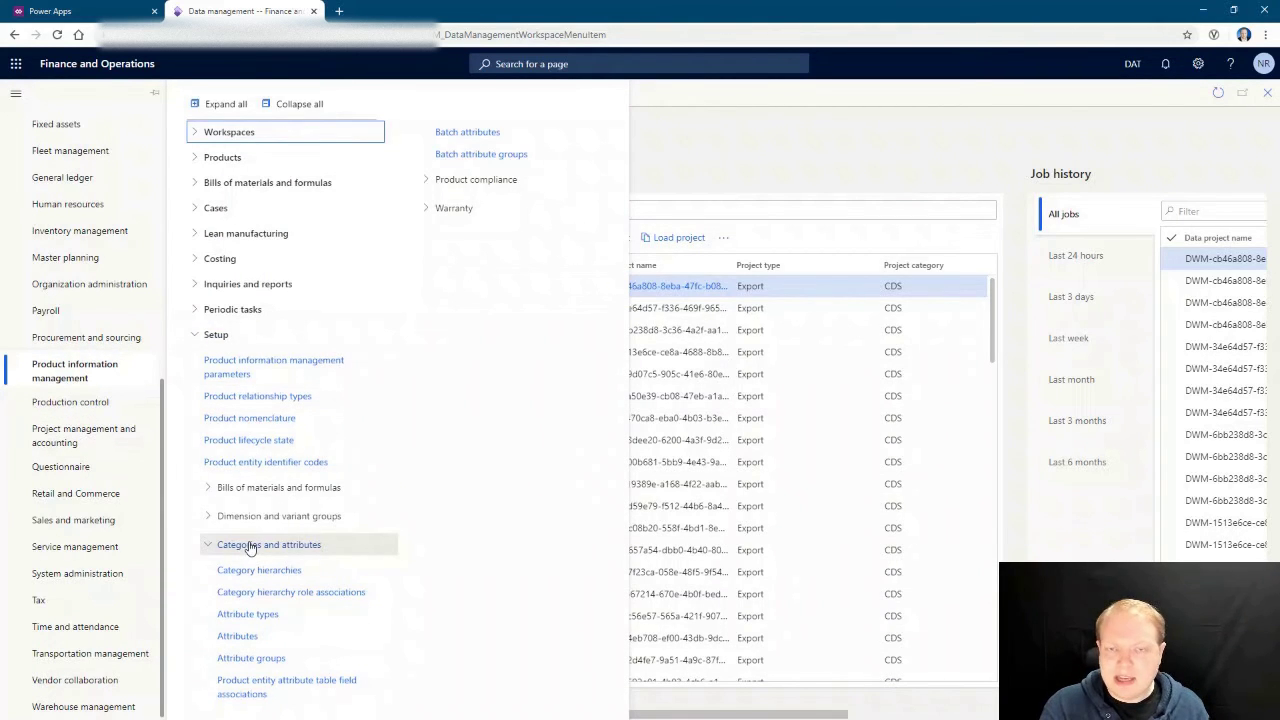
click(260, 571)
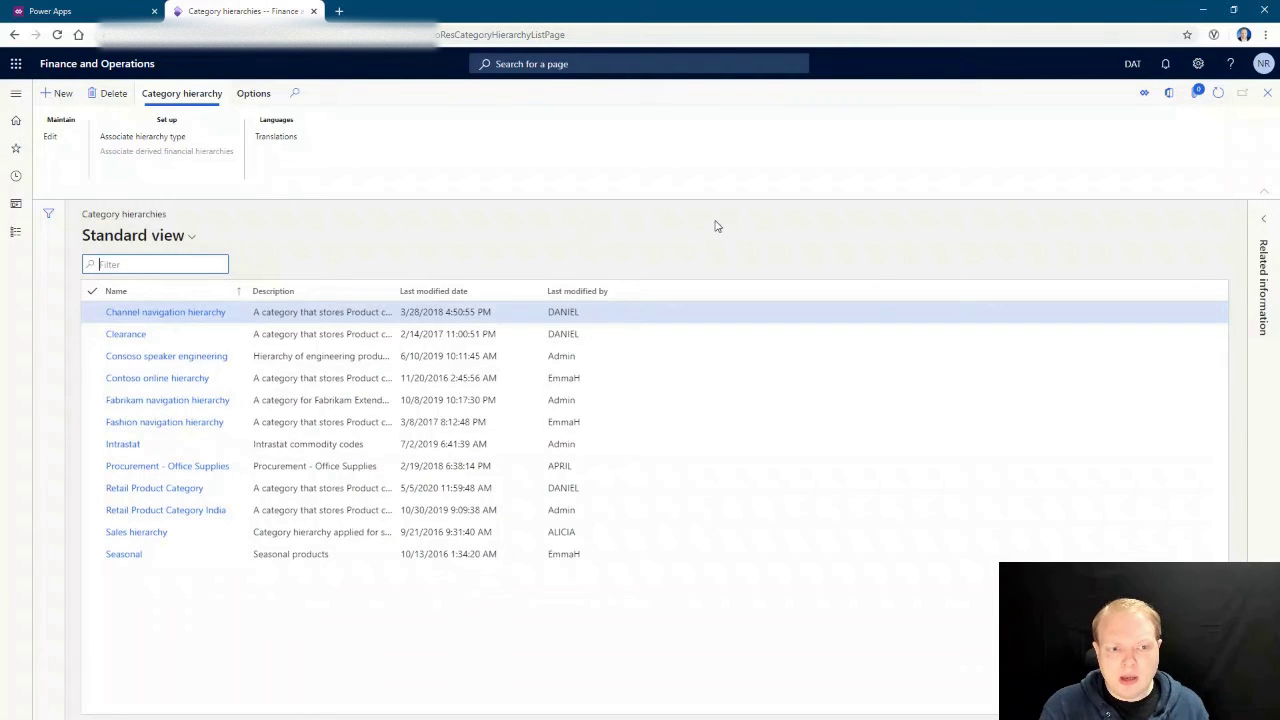
- Open the Retail Product Category hierarchy for editing and expand its Fashion node
click(648, 489)
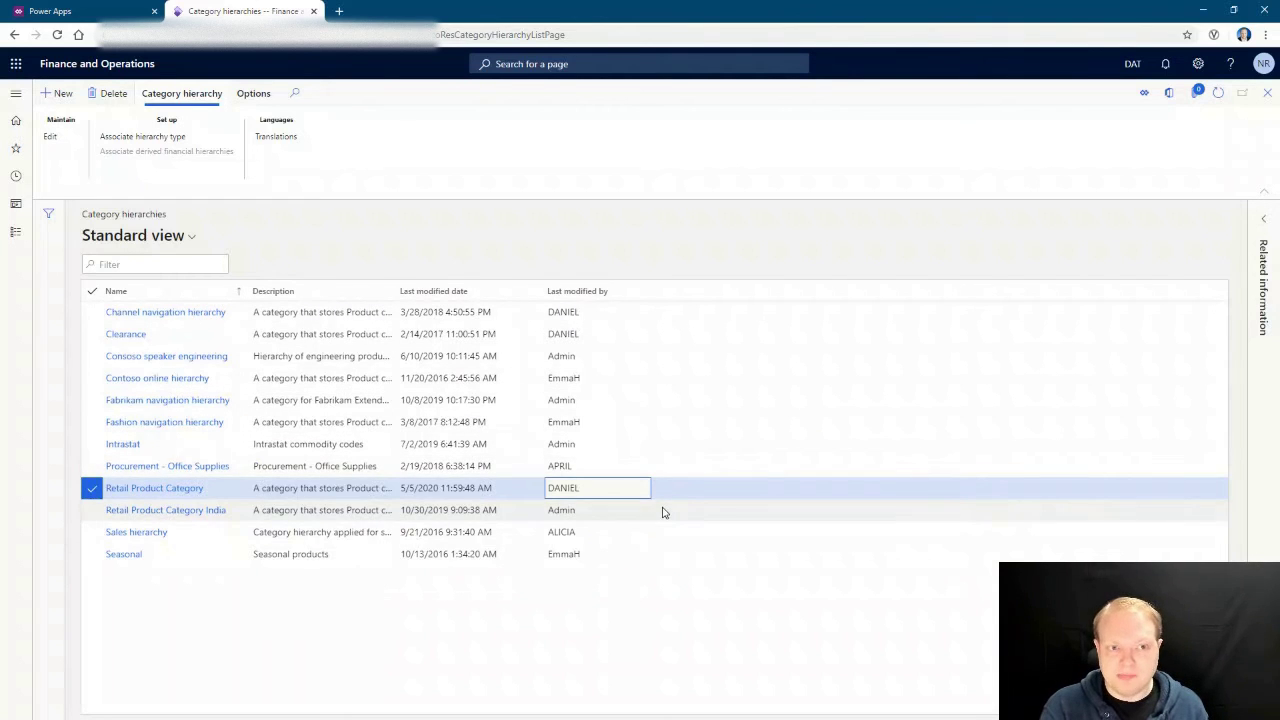
click(49, 138)
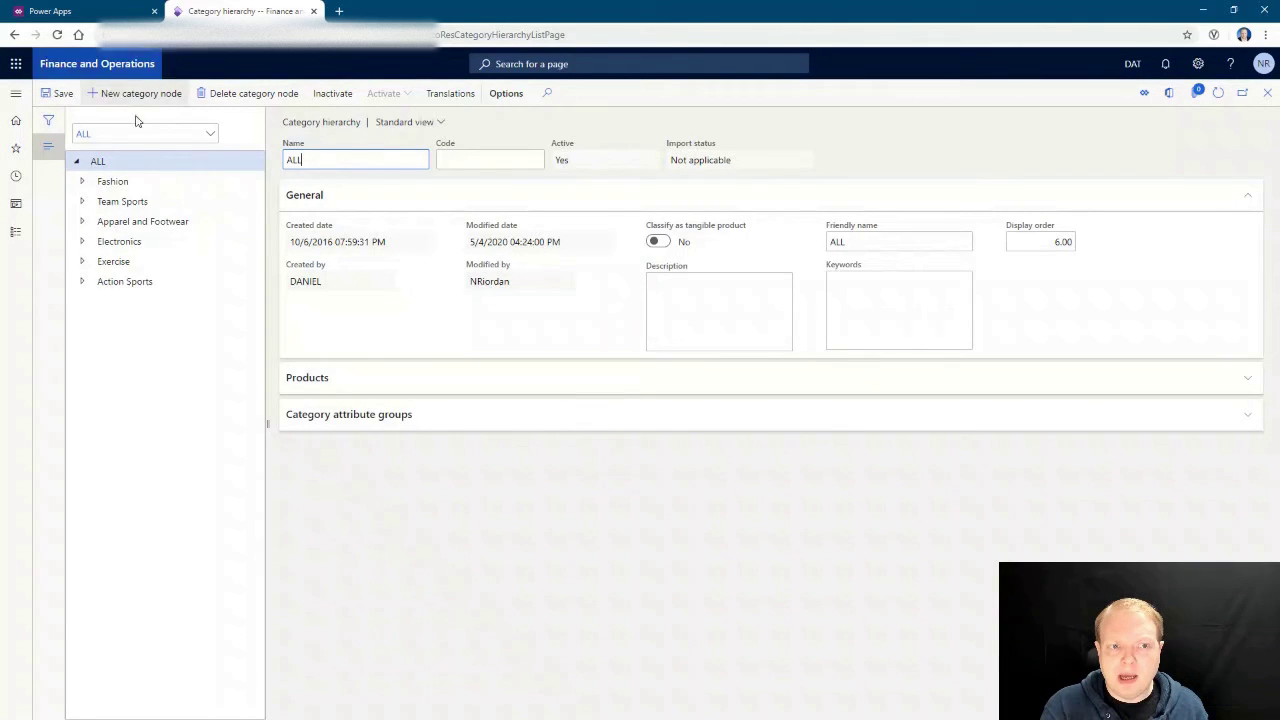
click(82, 181)
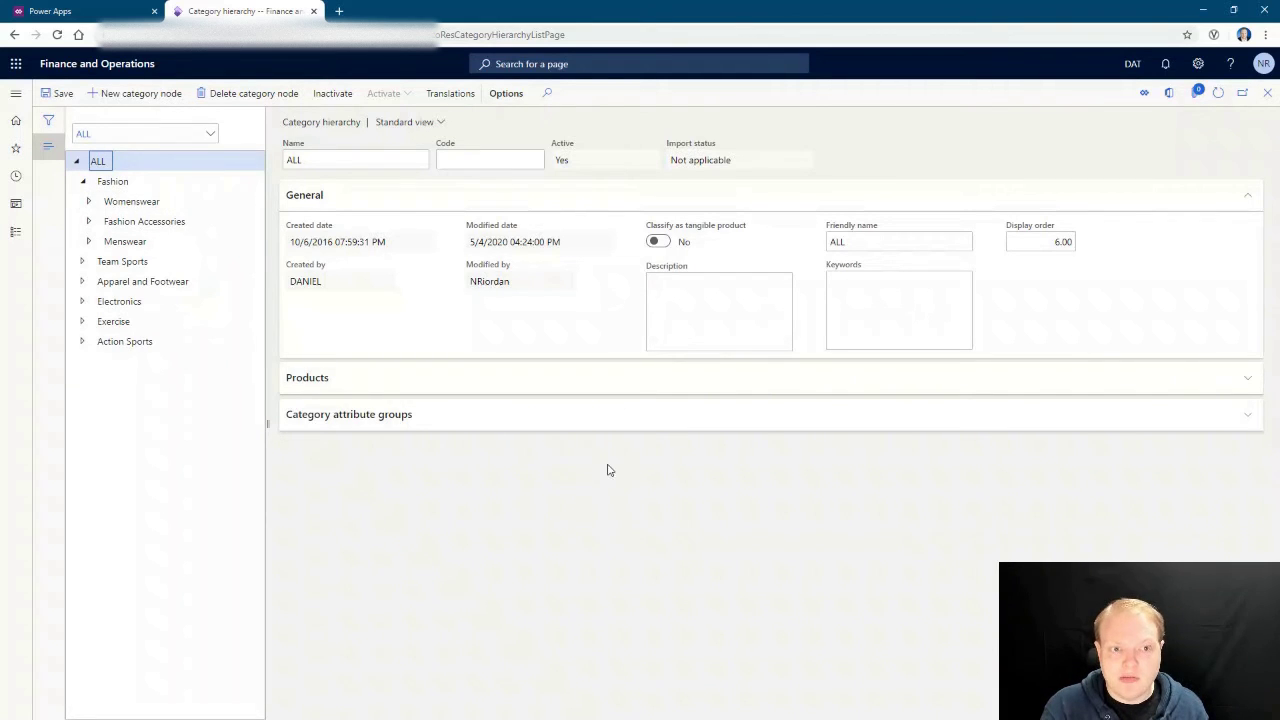
- Select the Team Sports category and expand its branch down through Basketball and Basketballs
click(142, 263)
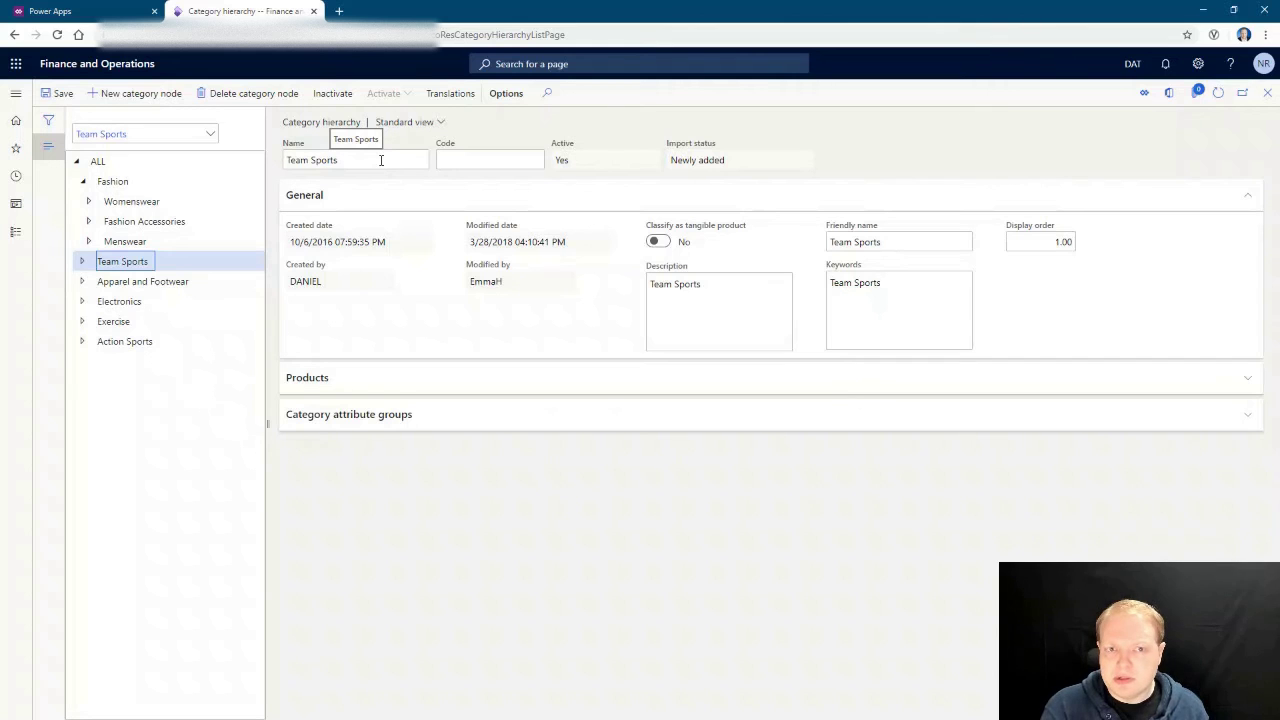
click(82, 261)
click(89, 281)
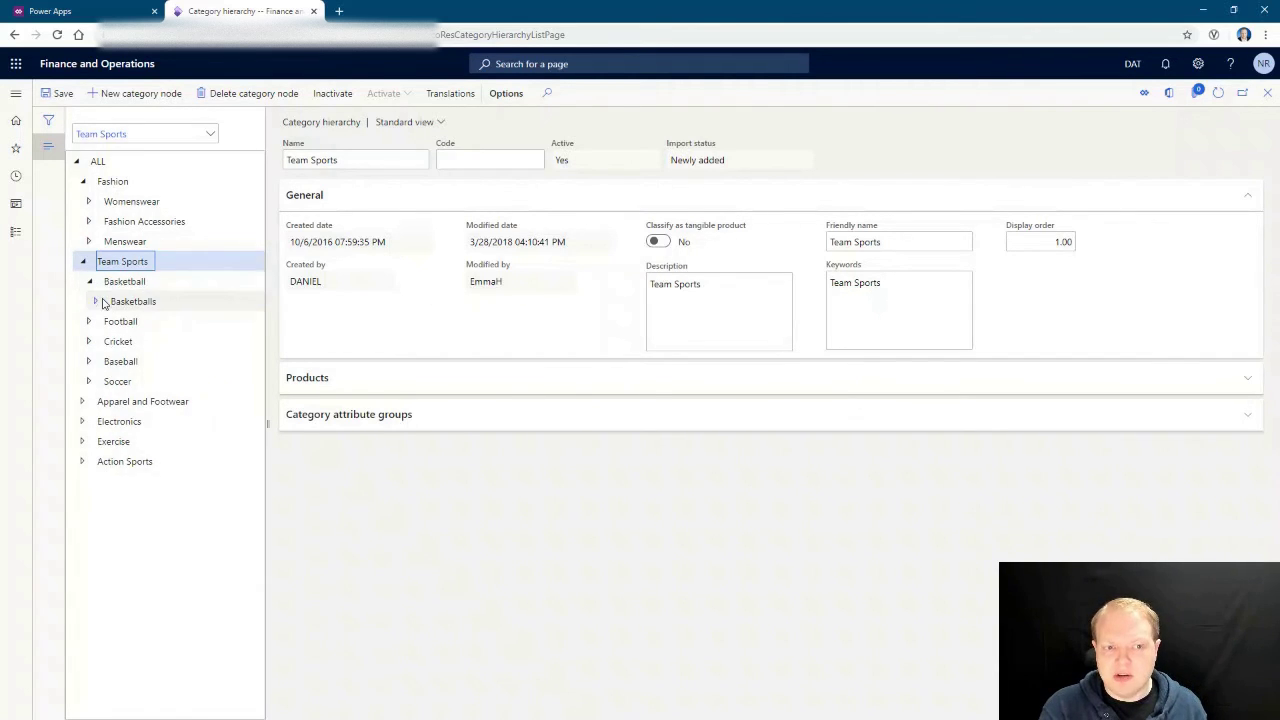
click(96, 301)
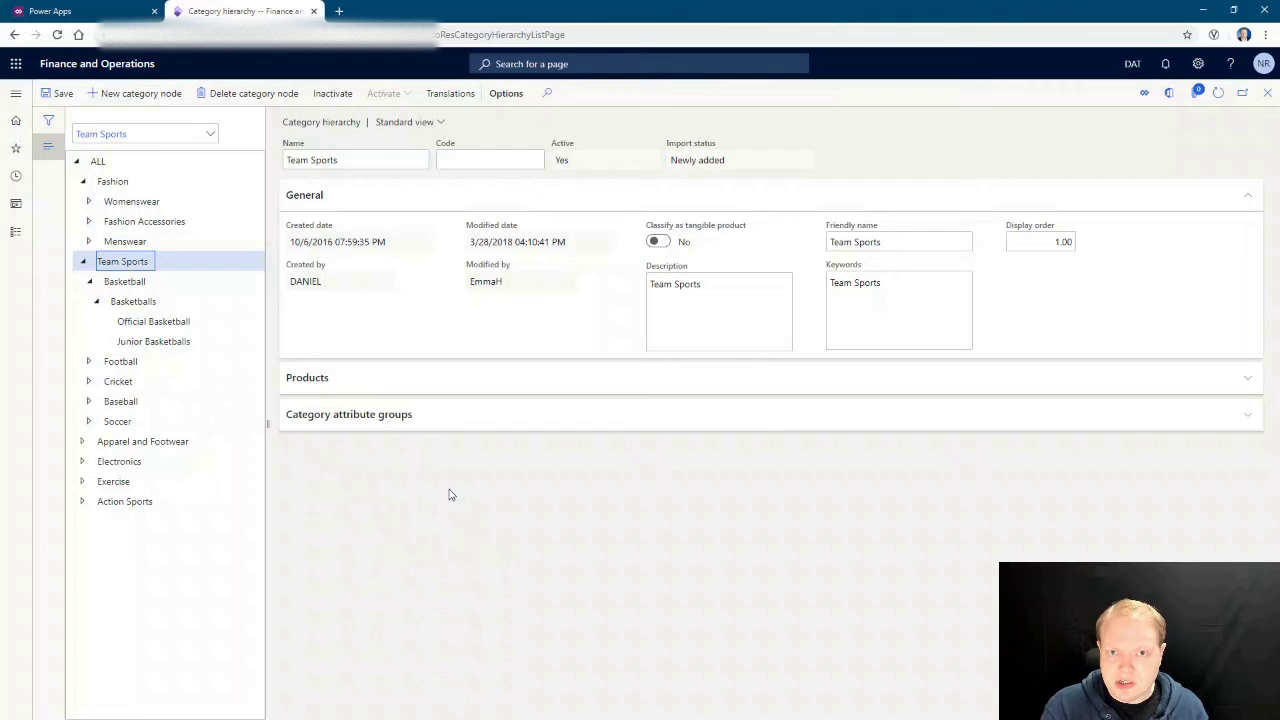
- Save the Team Sports category with code 0, and save it again with the code cleared
click(461, 160)
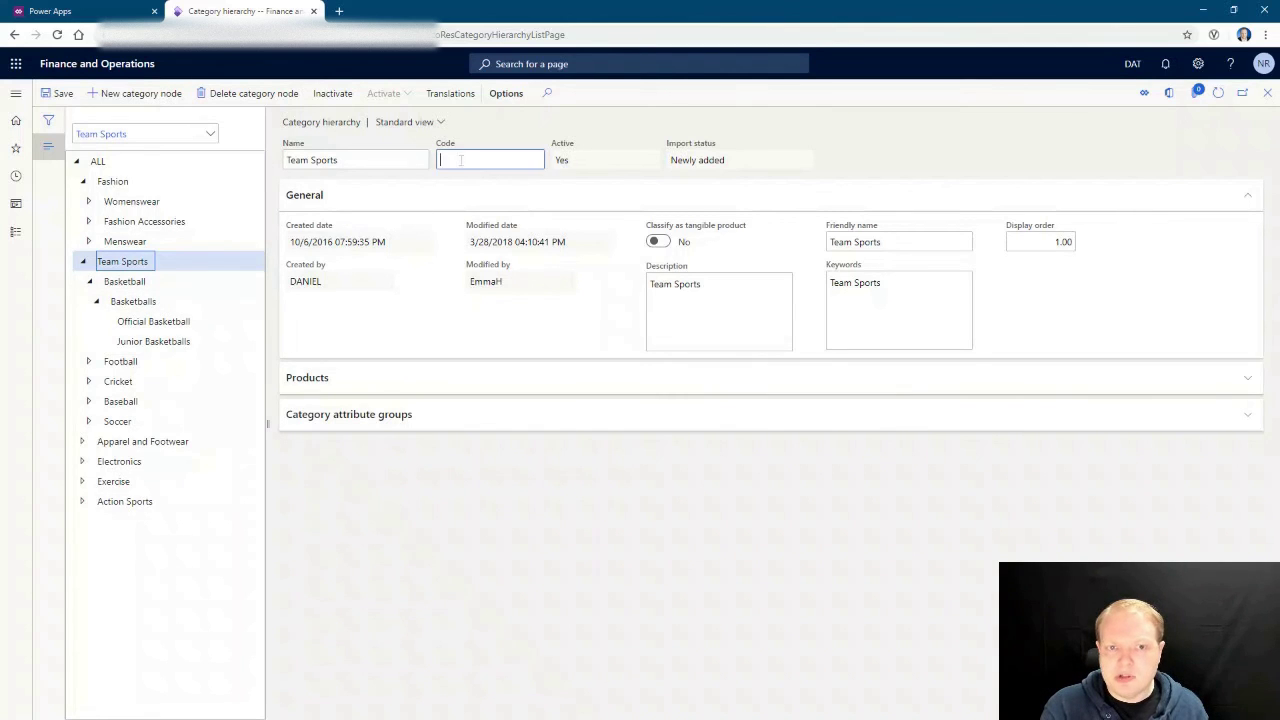
text(0)
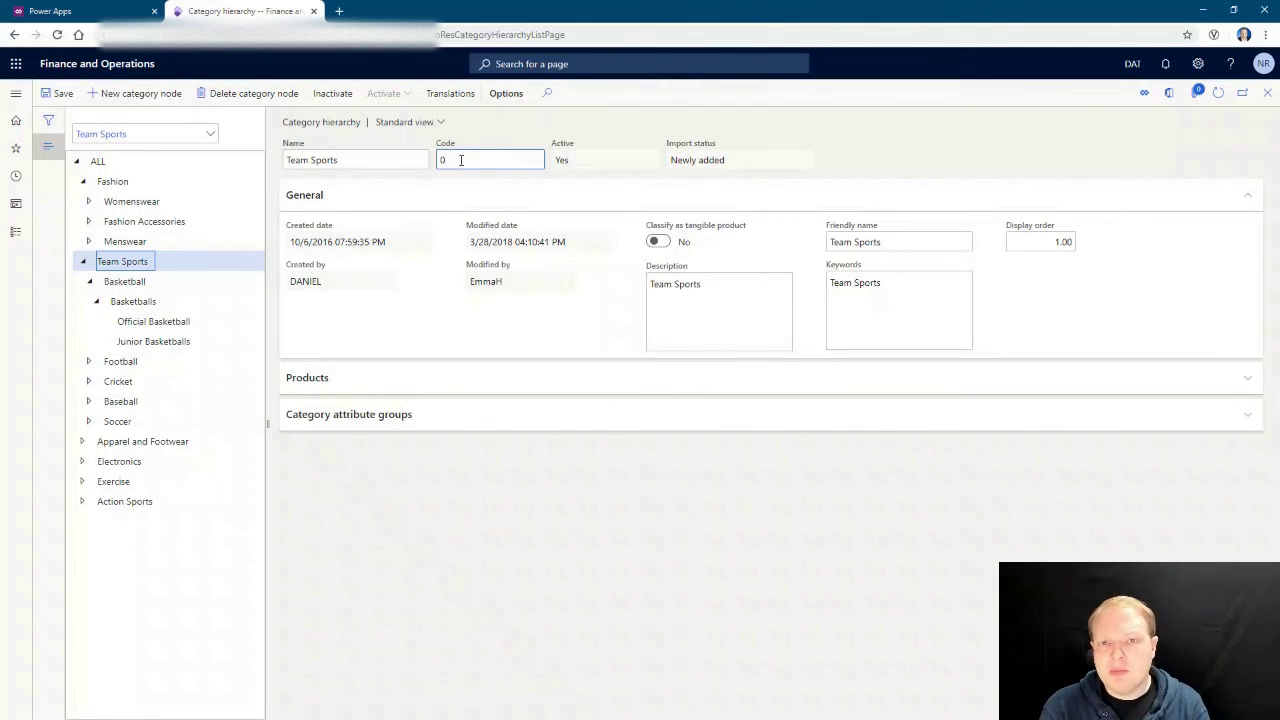
click(52, 93)
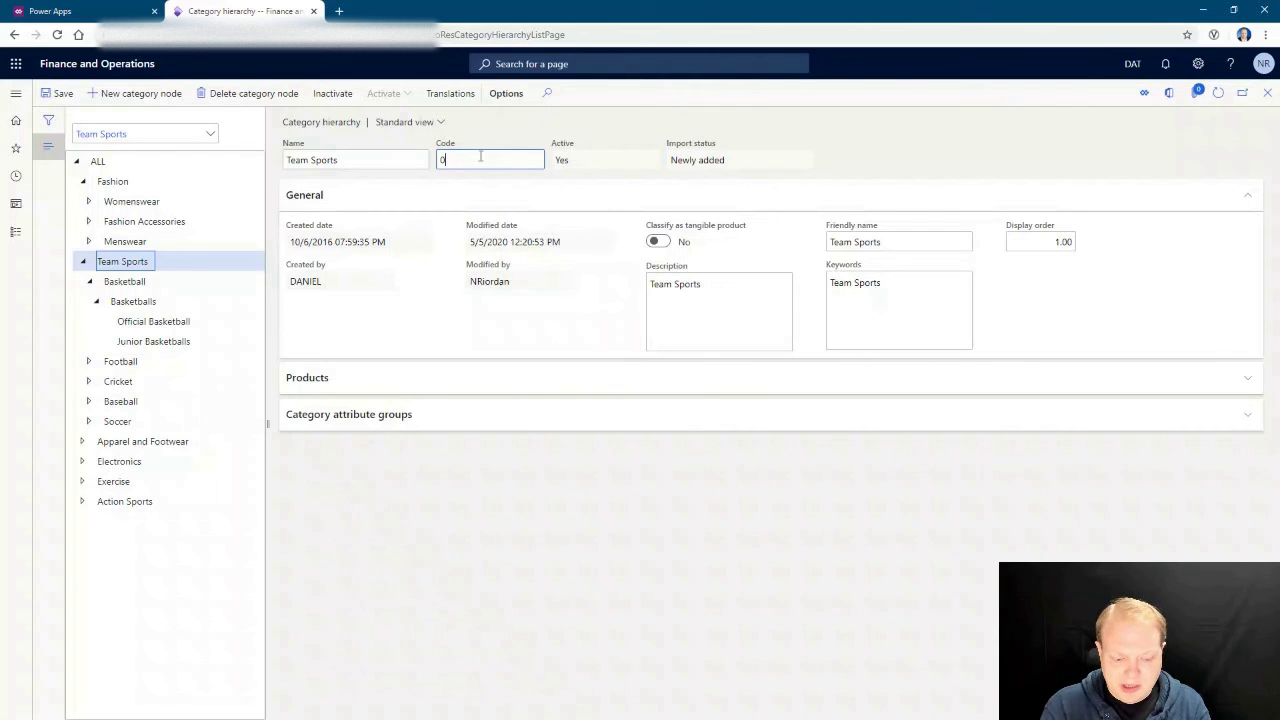
key(BackSpace)
click(50, 93)
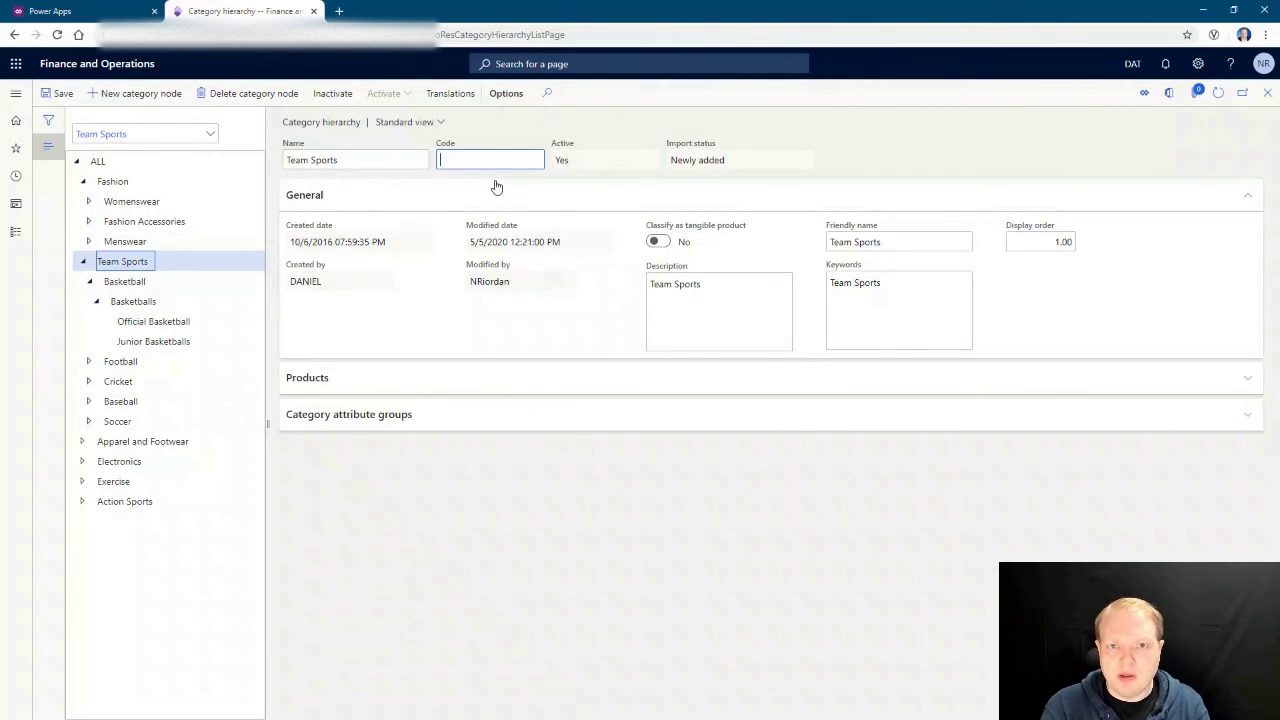
- Refresh the Product Category data in Power Apps to check for Team Sports, and return to the category hierarchy in Finance and Operations
click(108, 14)
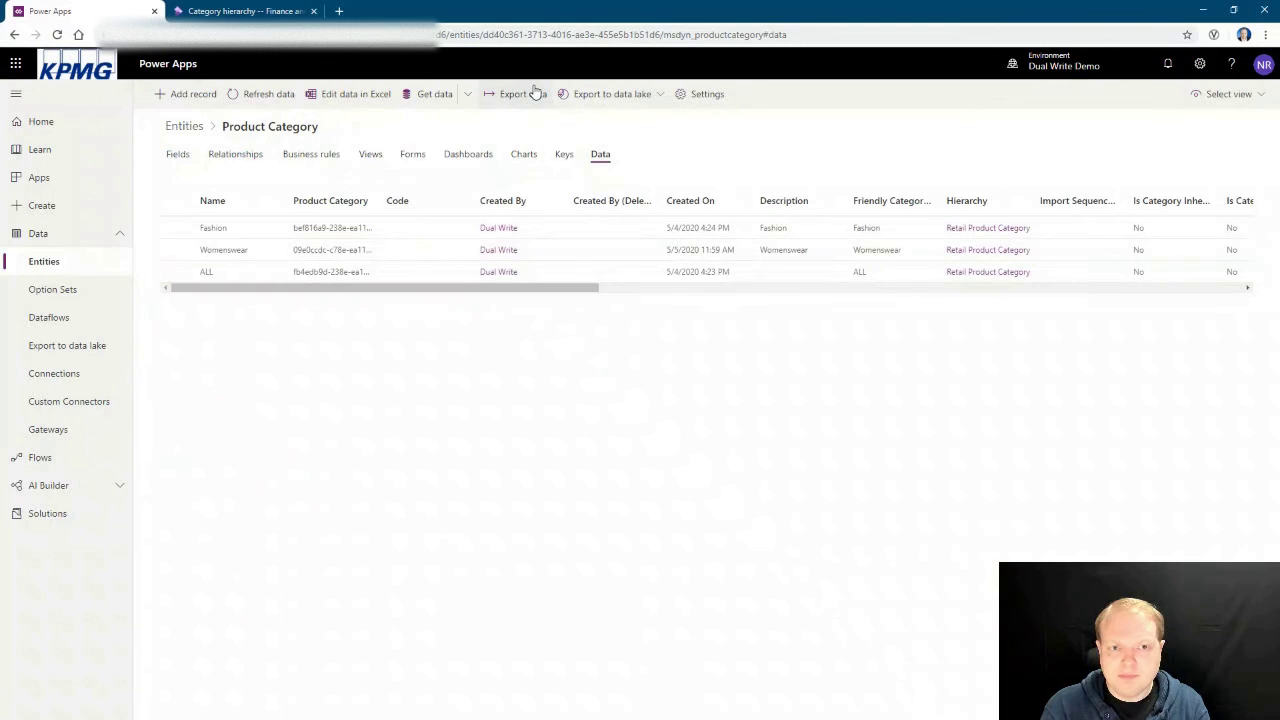
click(265, 95)
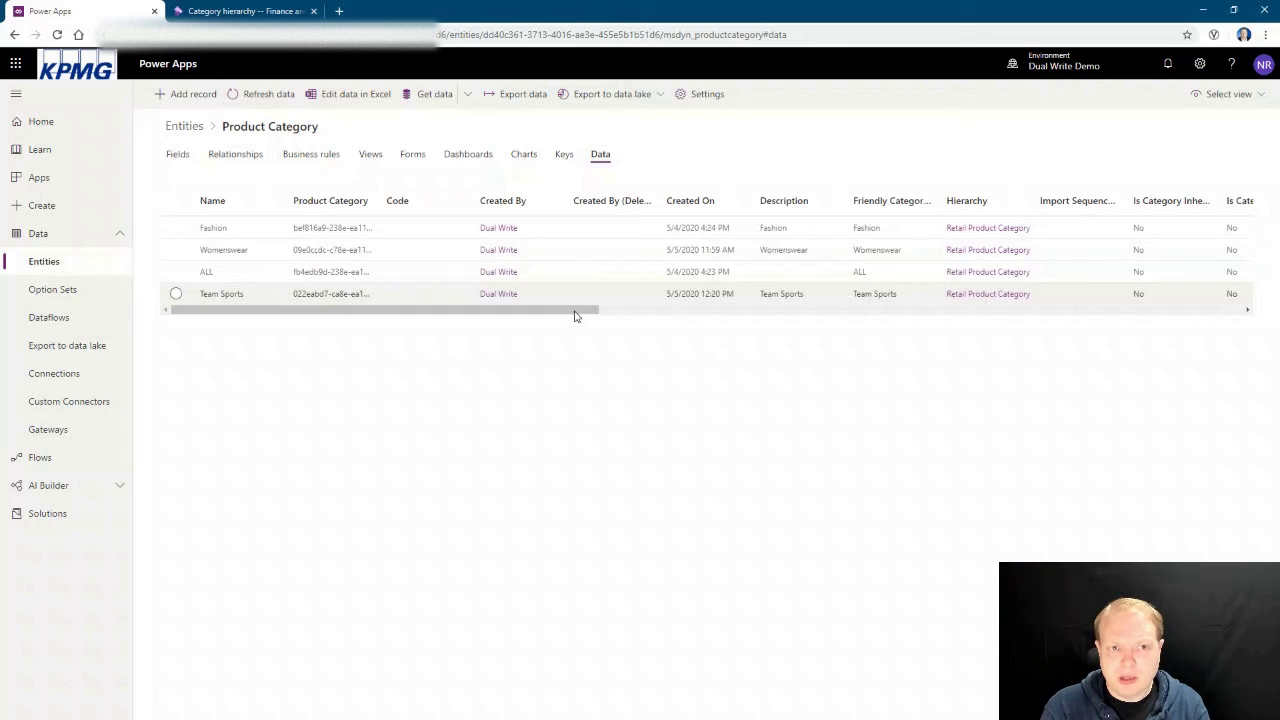
click(238, 12)
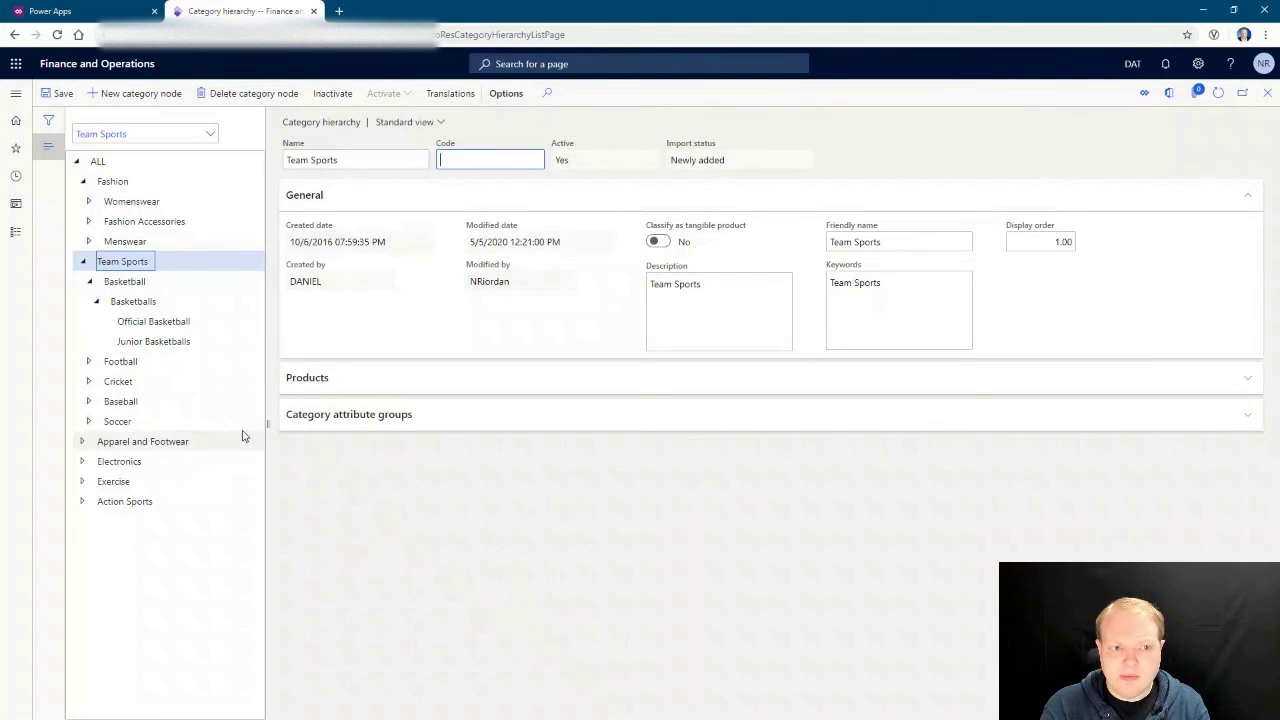
- Save the Basketball category under Team Sports with code 0, and save it again with the code cleared
click(202, 283)
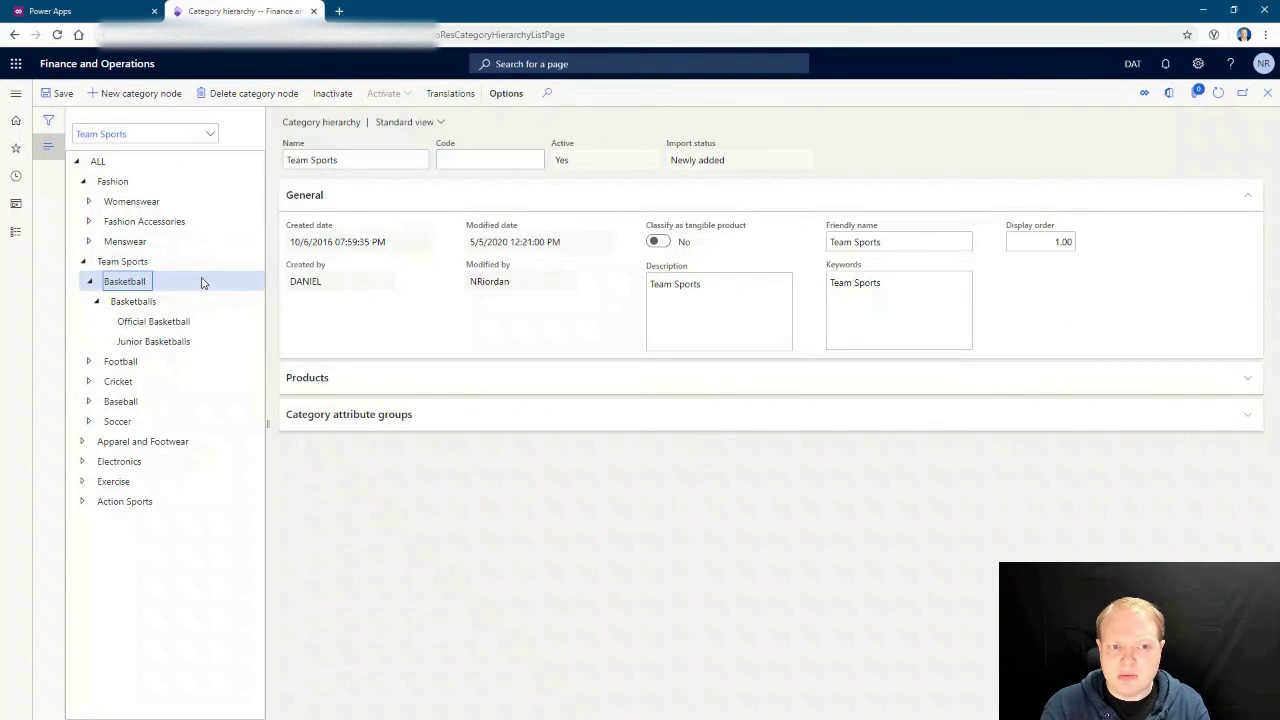
click(468, 163)
text(0)
click(52, 95)
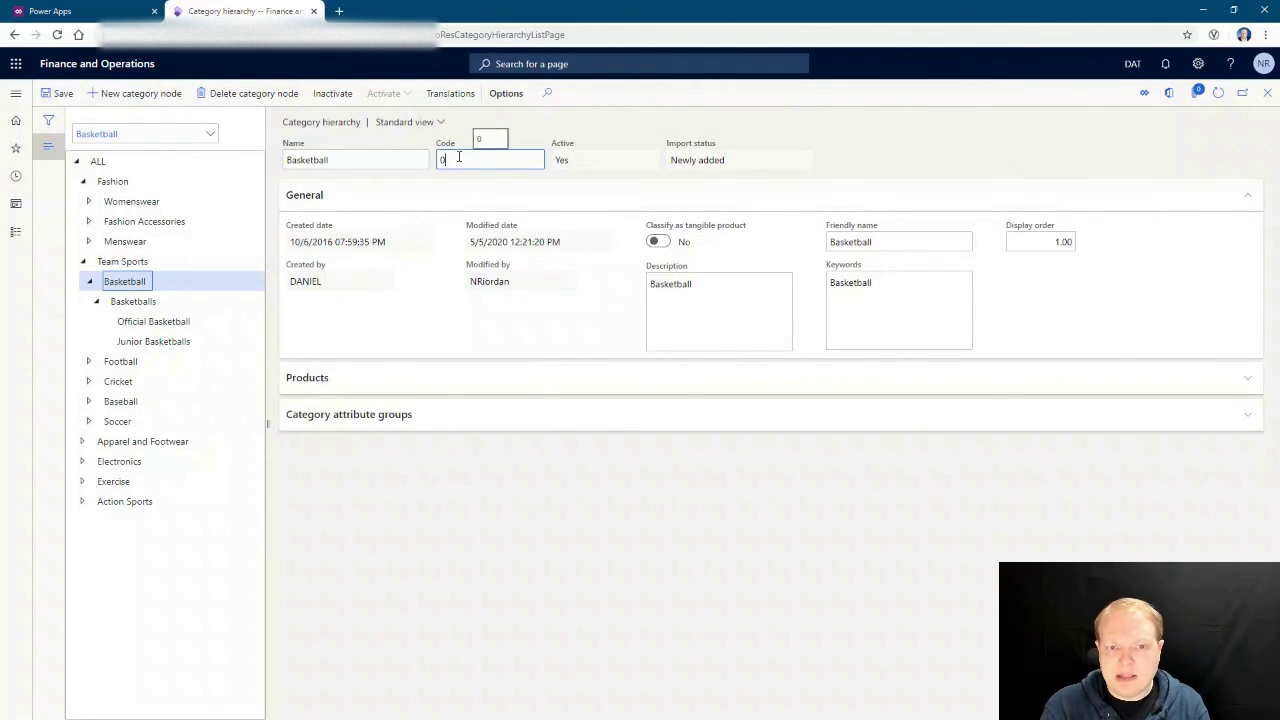
drag(459, 157, 437, 161)
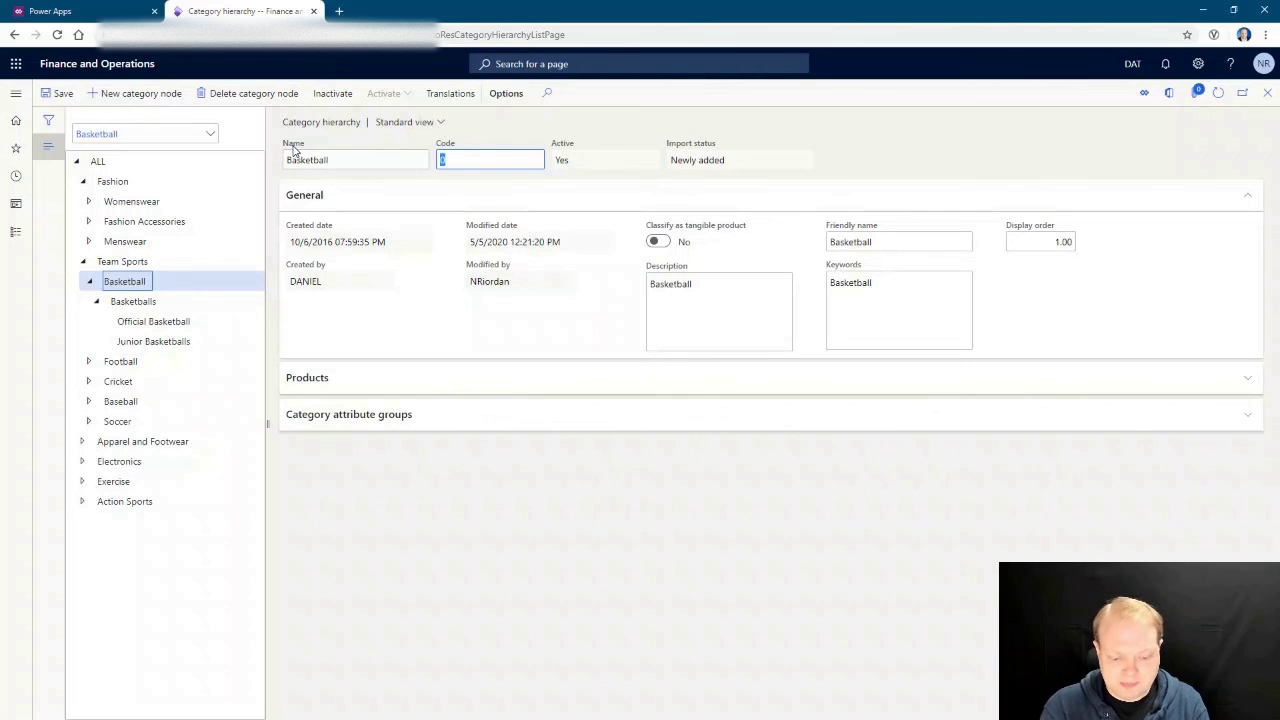
key(Delete)
click(58, 93)
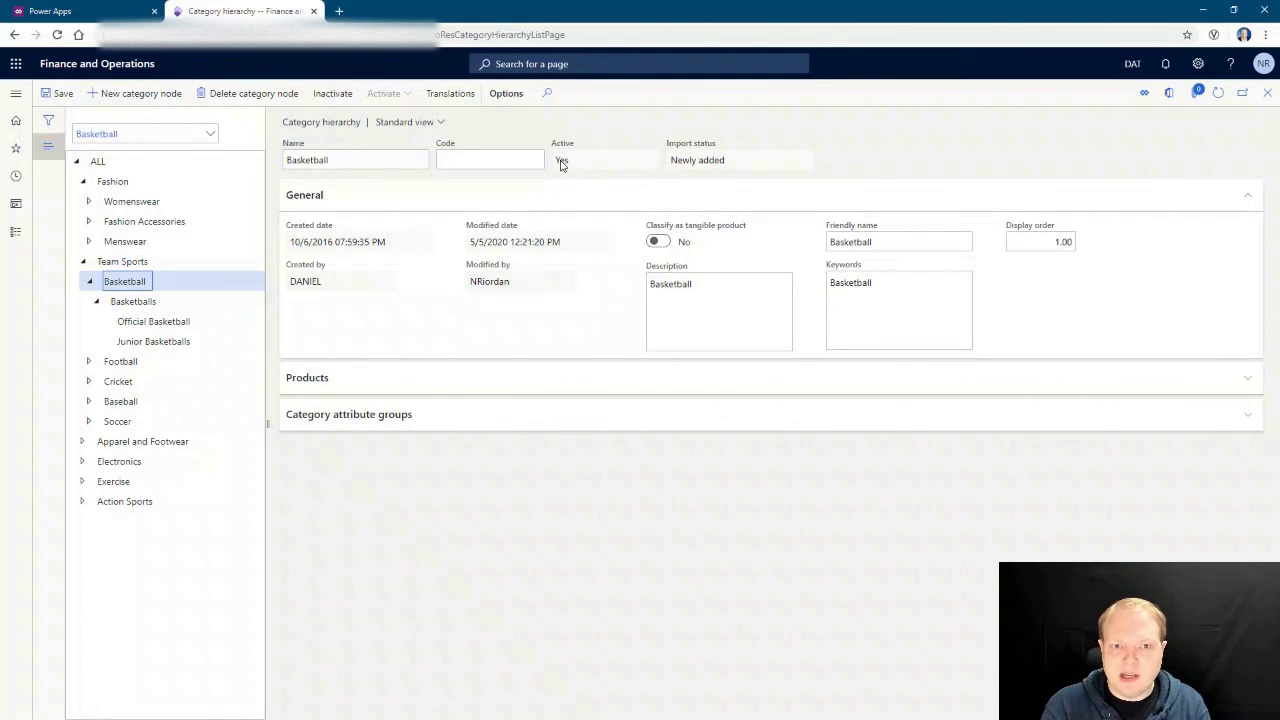
- Switch to Power Apps and refresh the Product Category data to check for the Basketball record
click(88, 15)
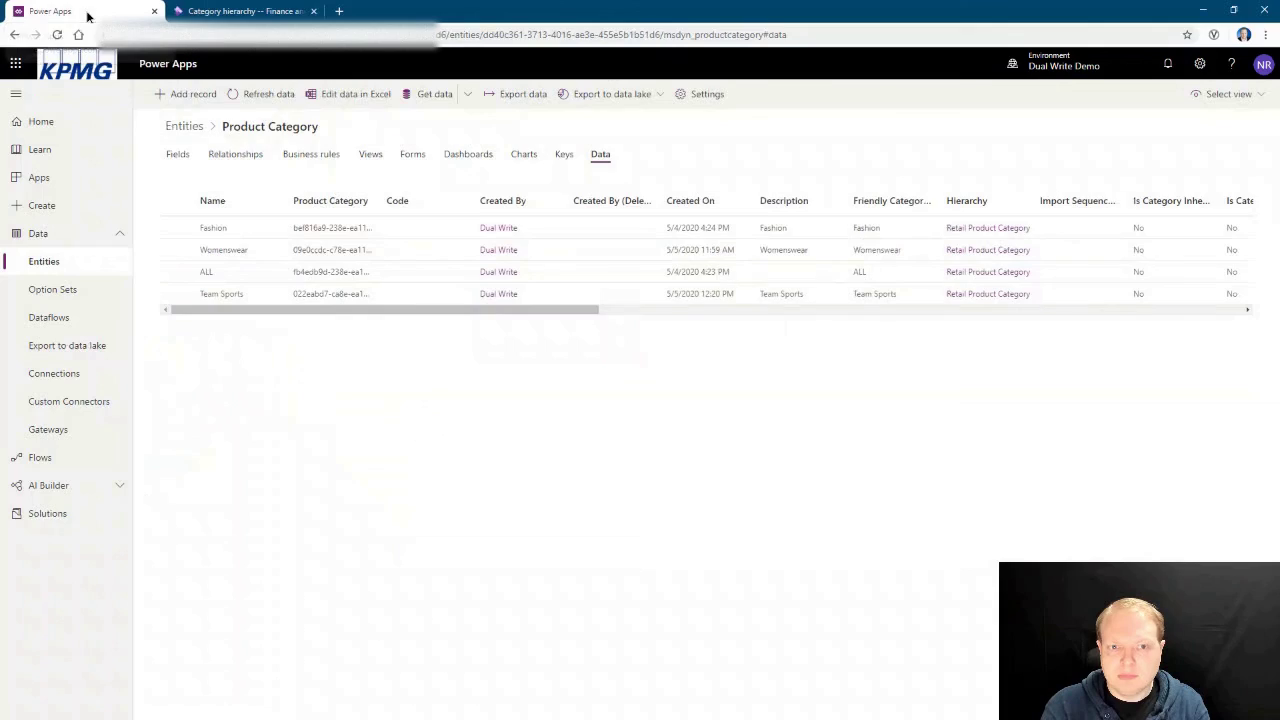
click(255, 95)
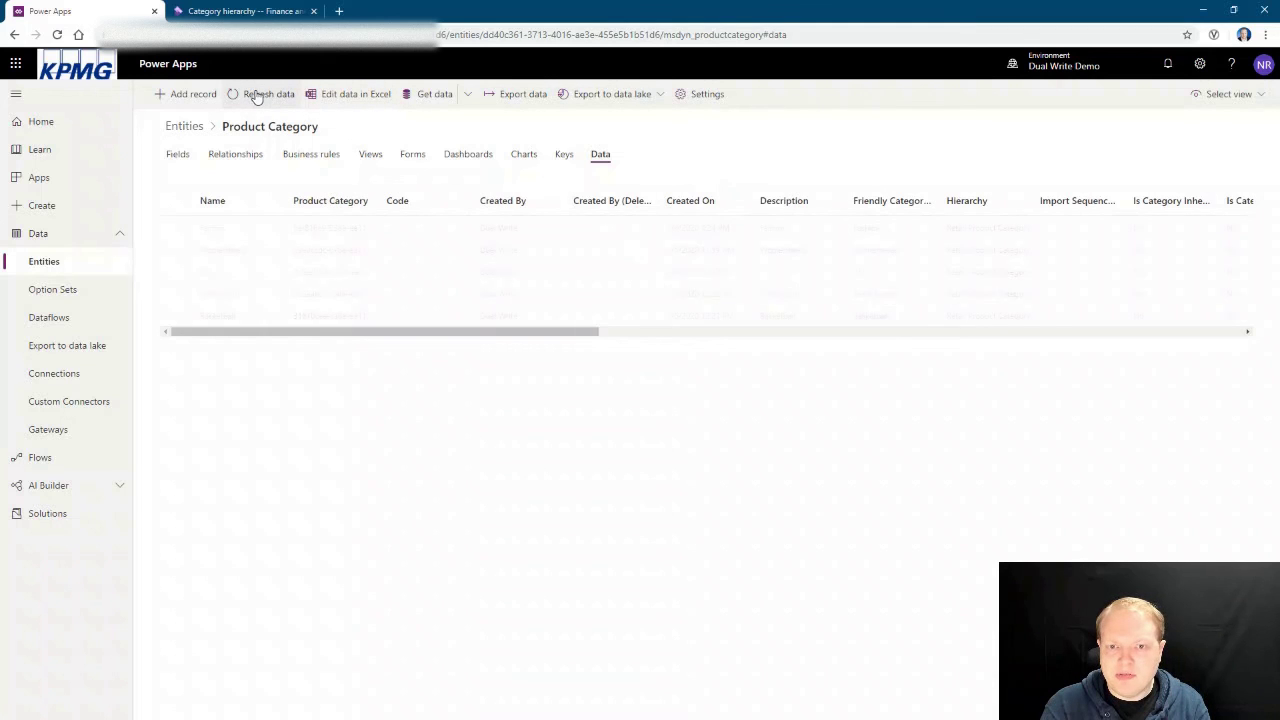